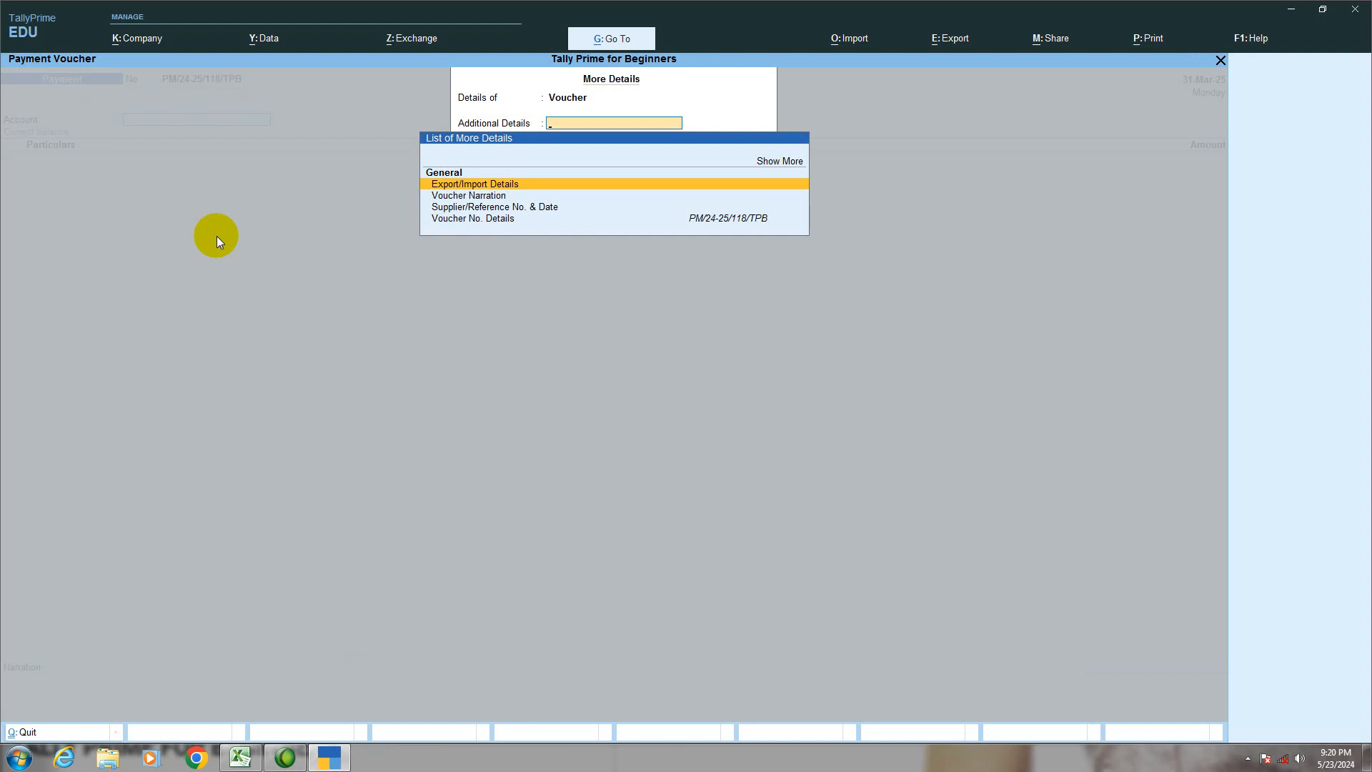
Step: Leave the additional voucher details and change the payment voucher's mode to Double Entry
key("Escape")
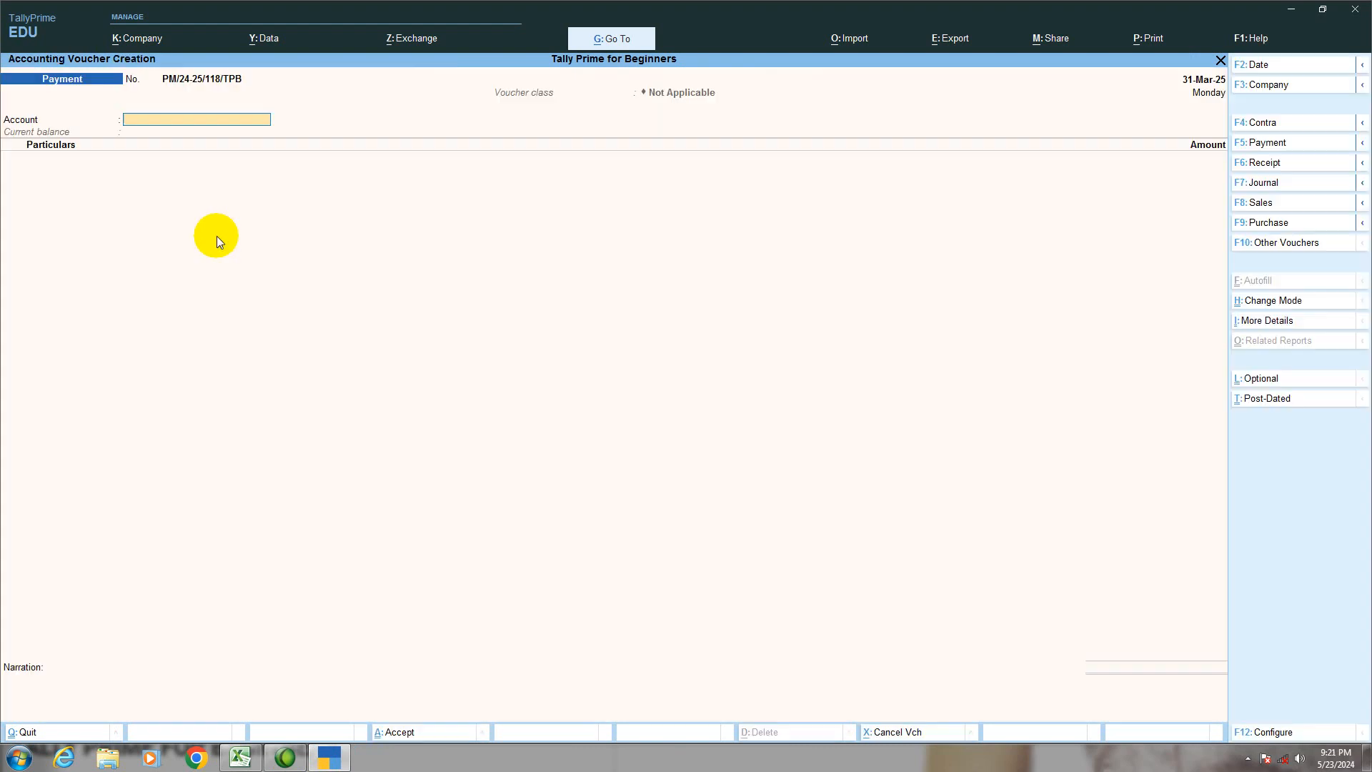
key("ctrl+h")
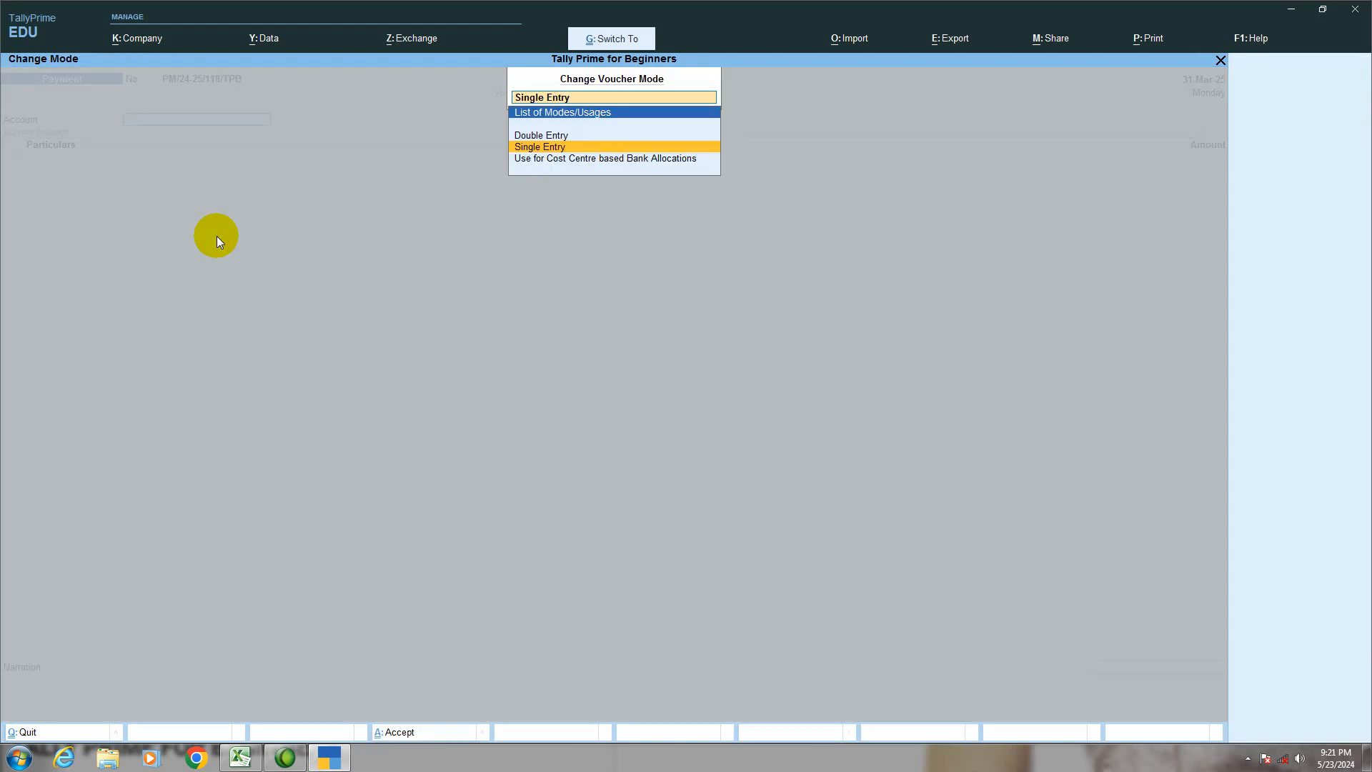
key("Up")
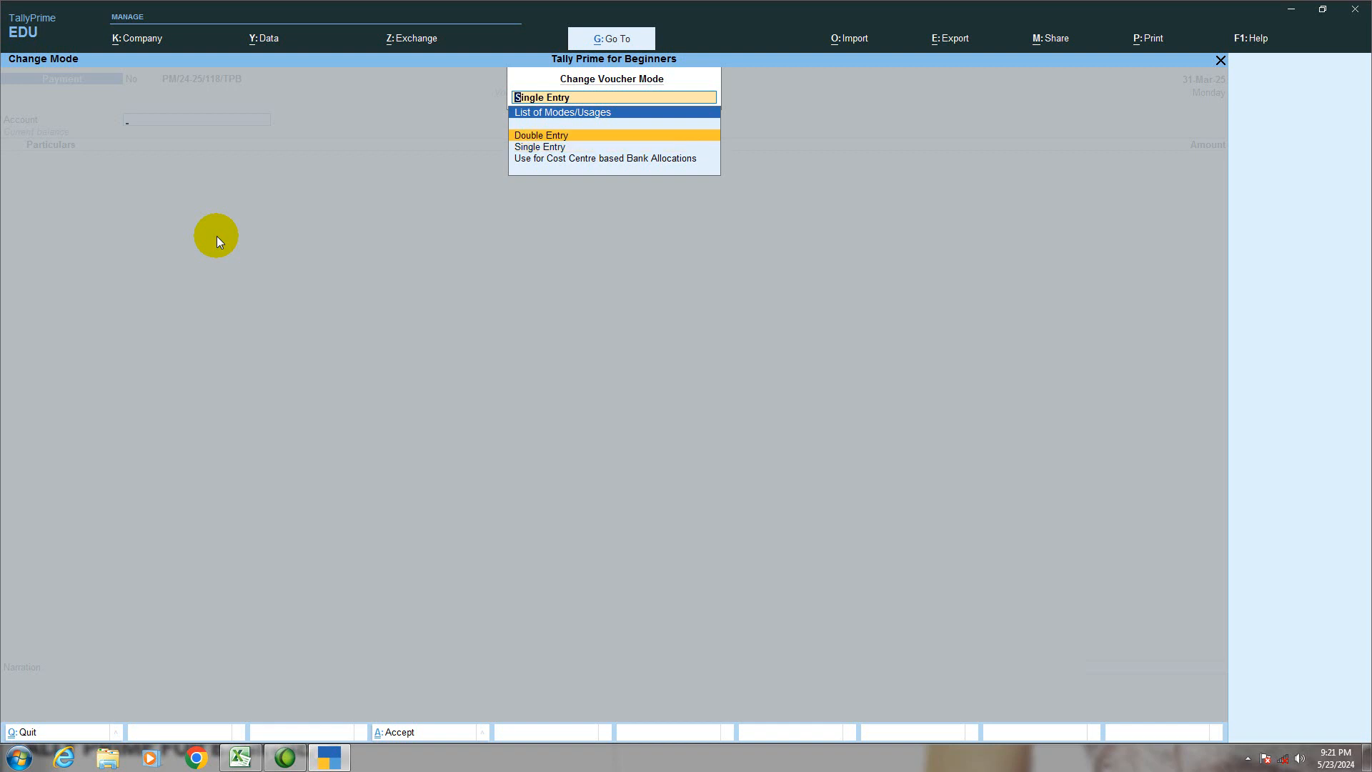
key("Return")
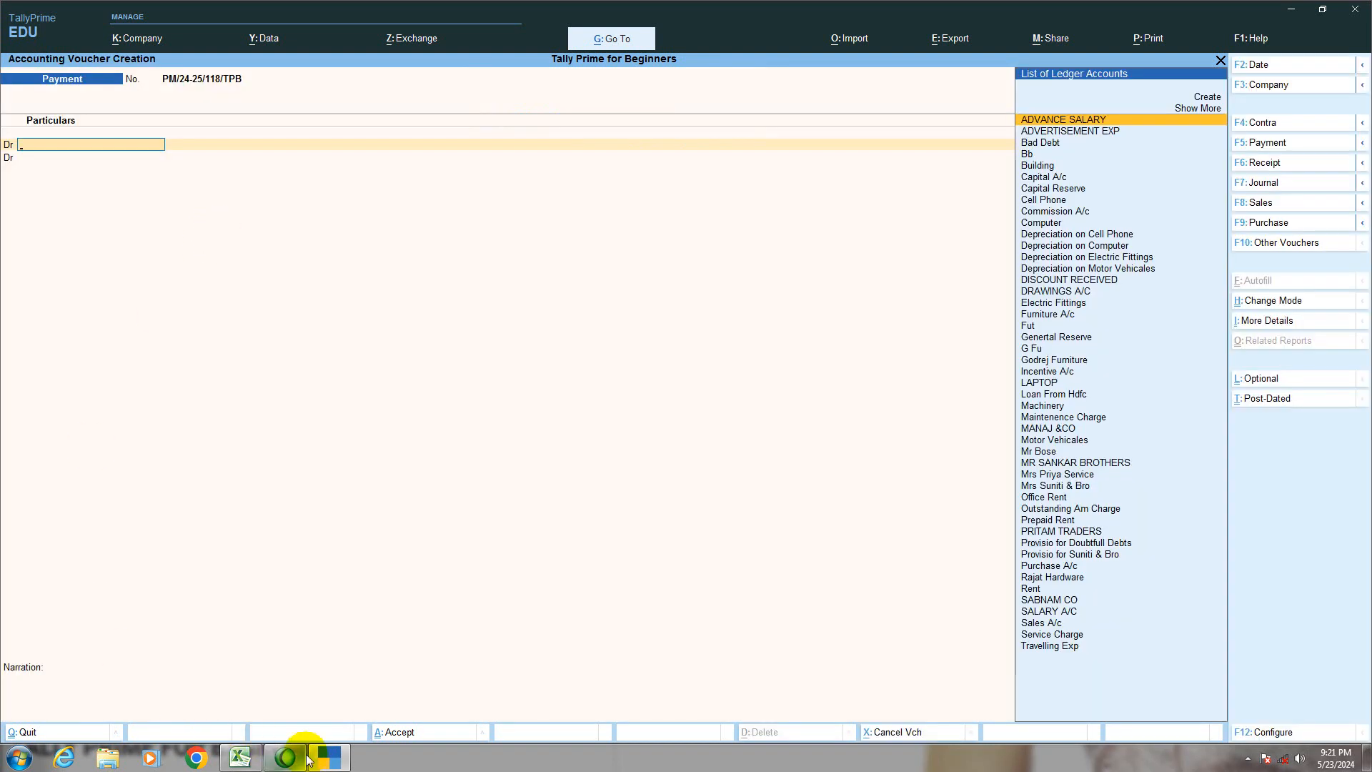
Step: Check the insurance transaction in the Excel prepaid entry sheet and set the TallyPrime payment voucher's date to 31-Mar-25
left_click(241, 758)
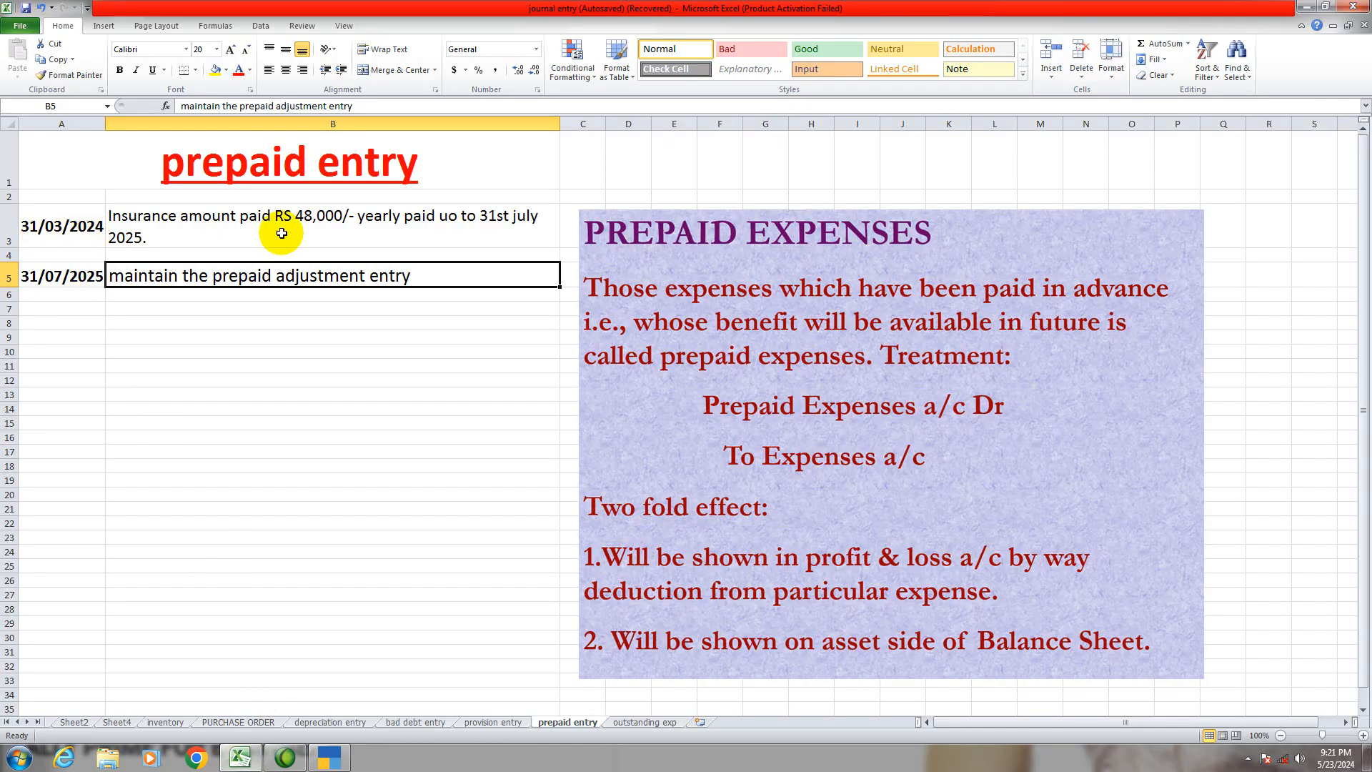
left_click(330, 762)
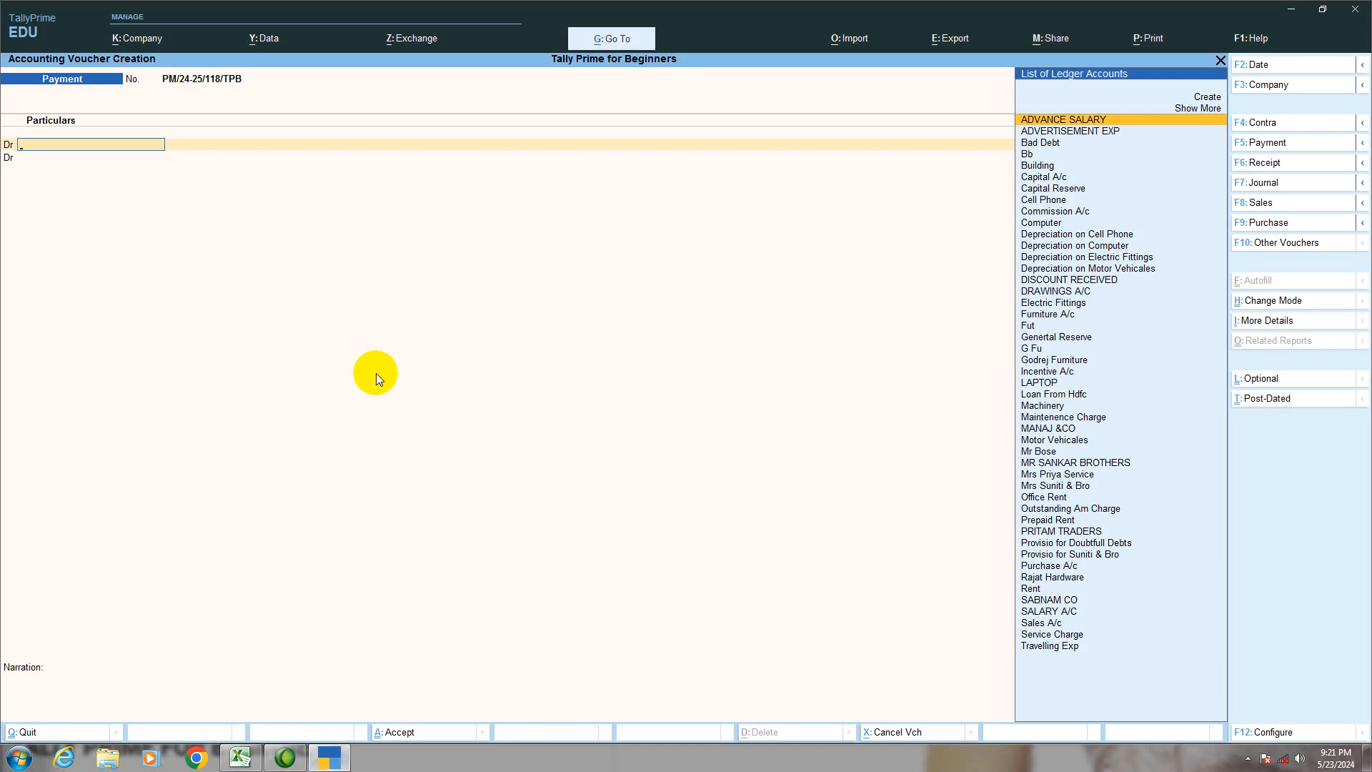
key("F2")
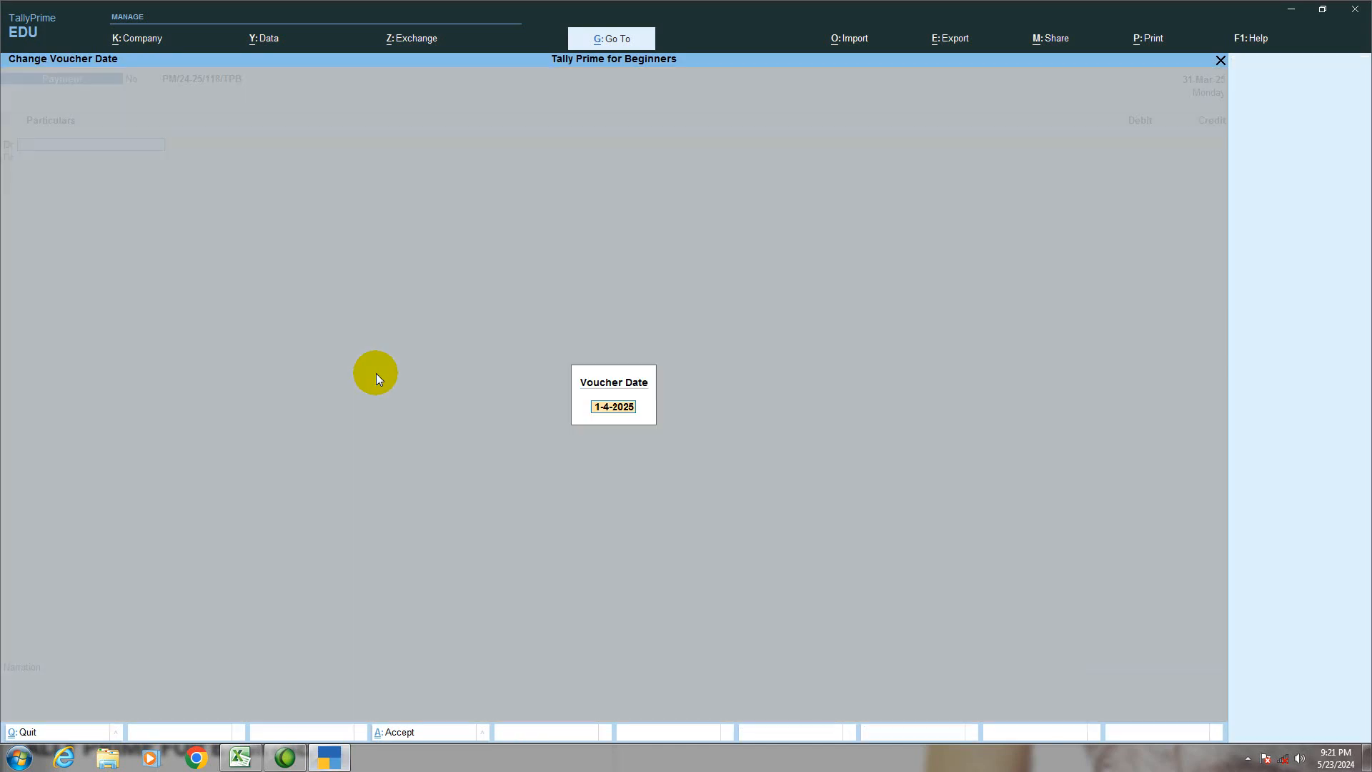
type("31-03")
key("Return")
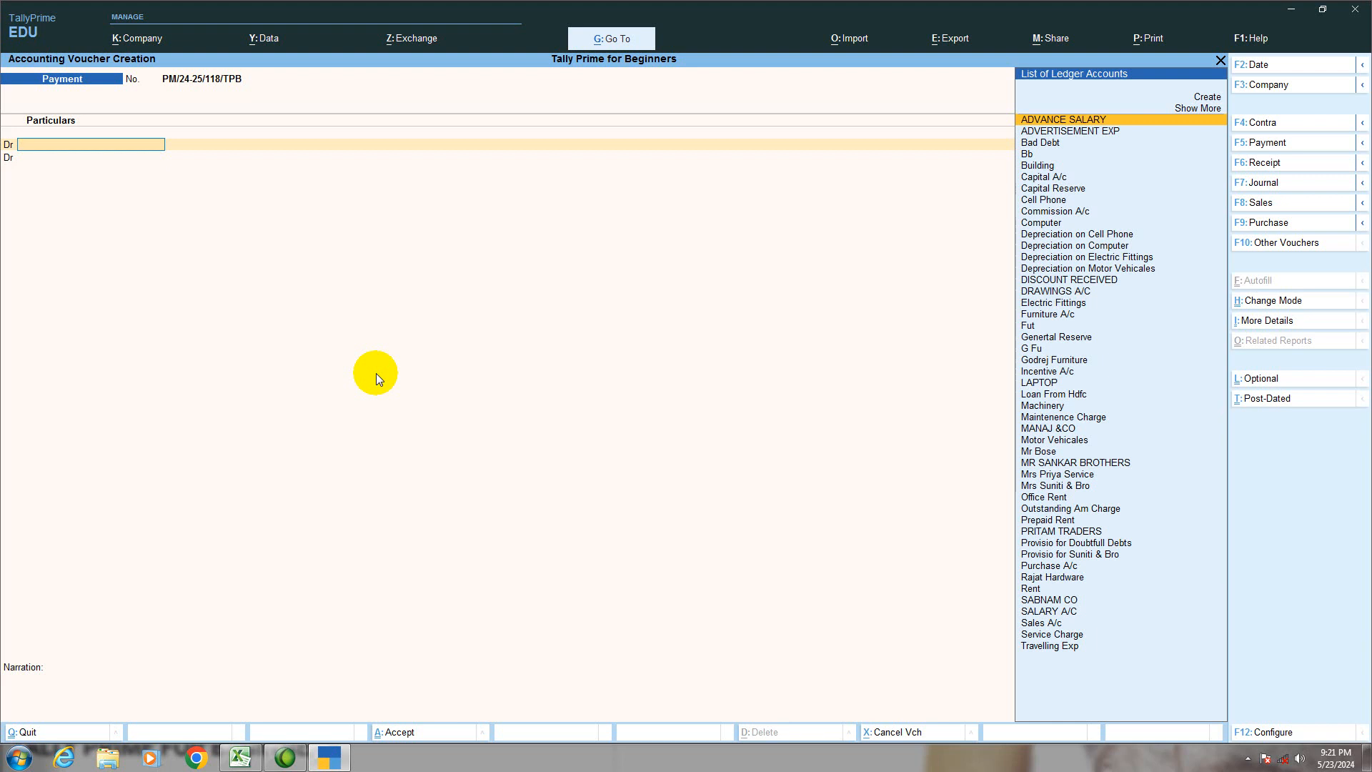
Step: Create a ledger named INSURANCE A/C under Indirect Expenses for the first debit line of the voucher
type("I")
key("alt+c")
type("INSURANCE A/C")
key("Return")
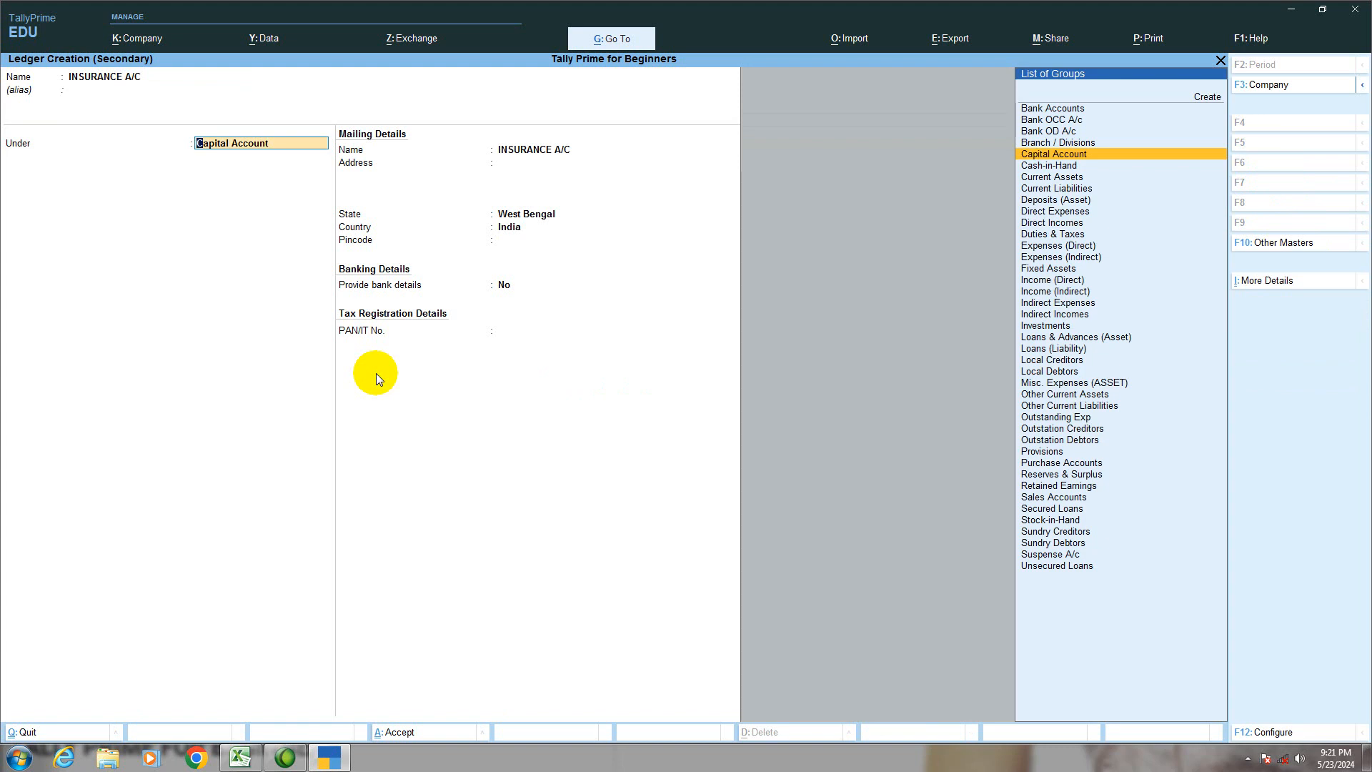
type("I")
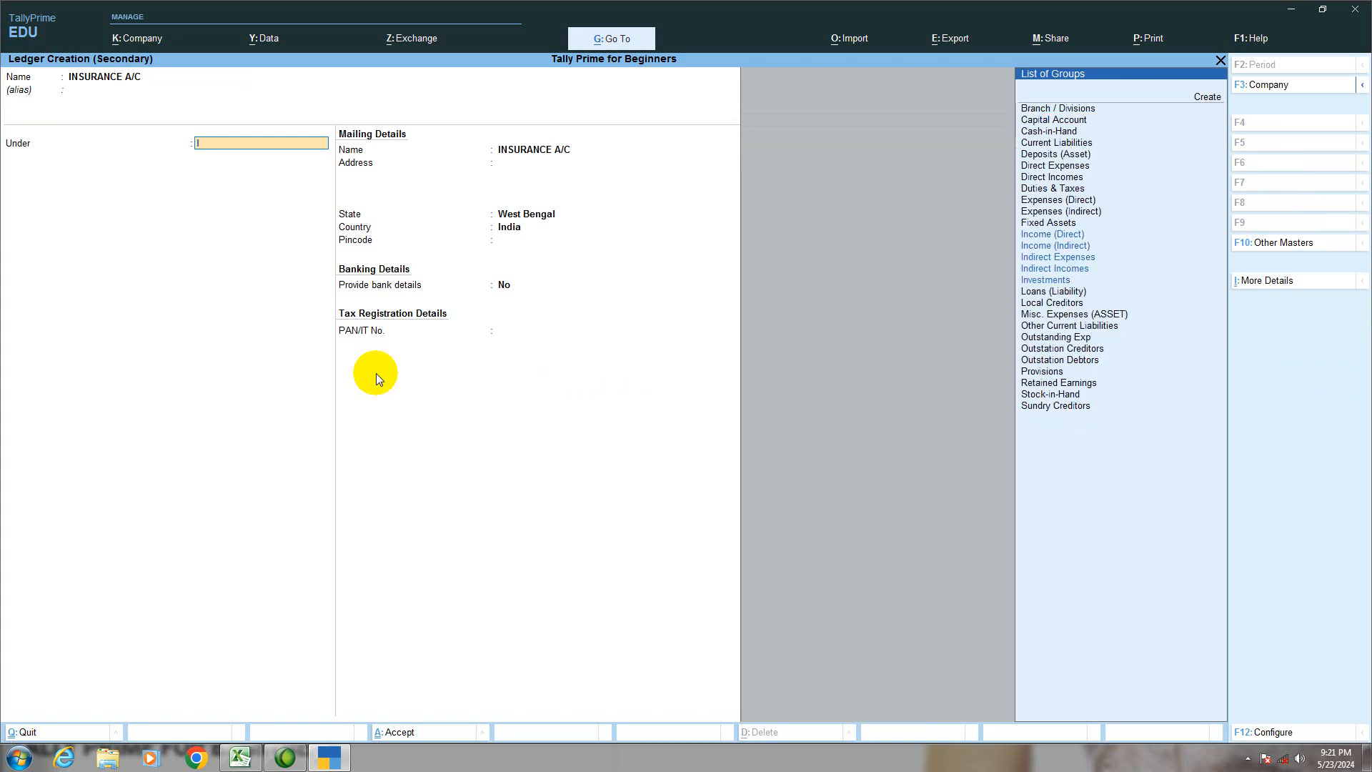
key("Down")
key("Down")
key("Down")
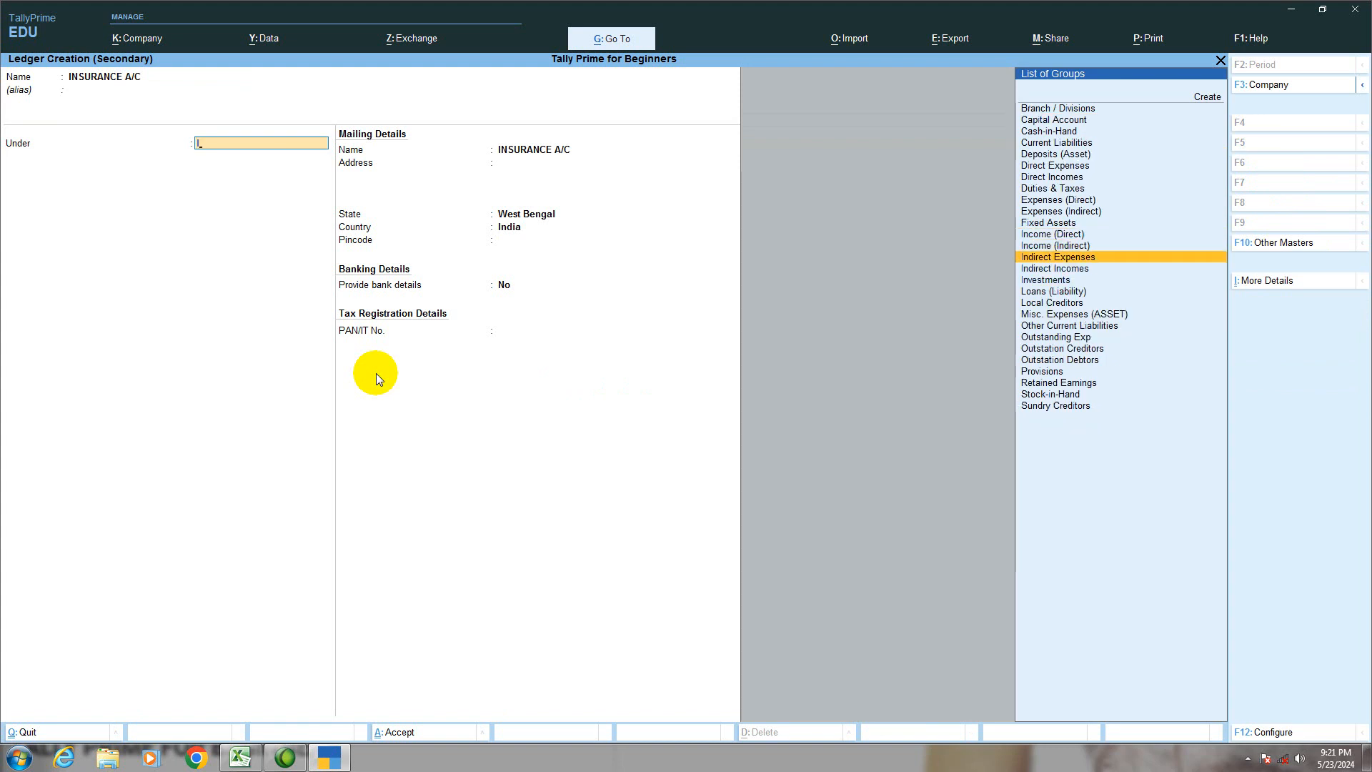
key("Return")
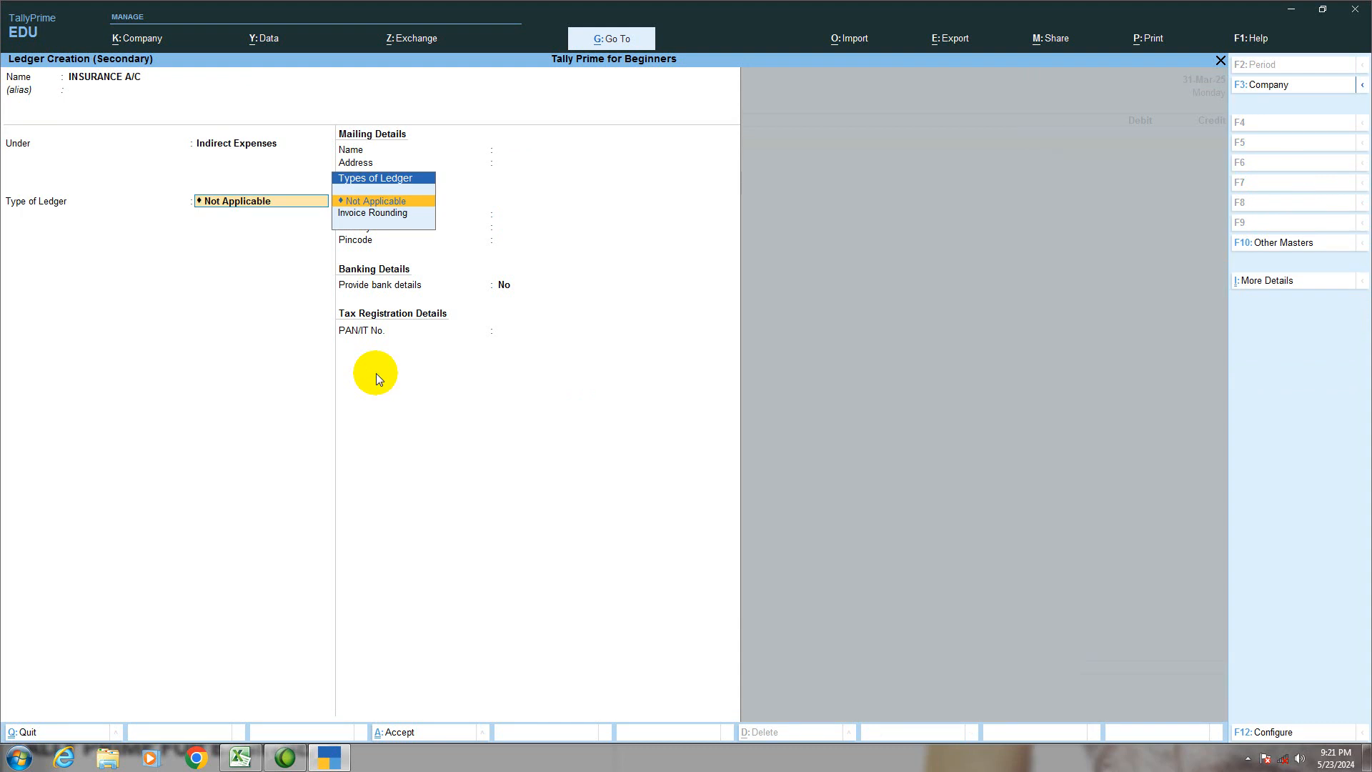
key("Return")
key("Return")
key("Return")
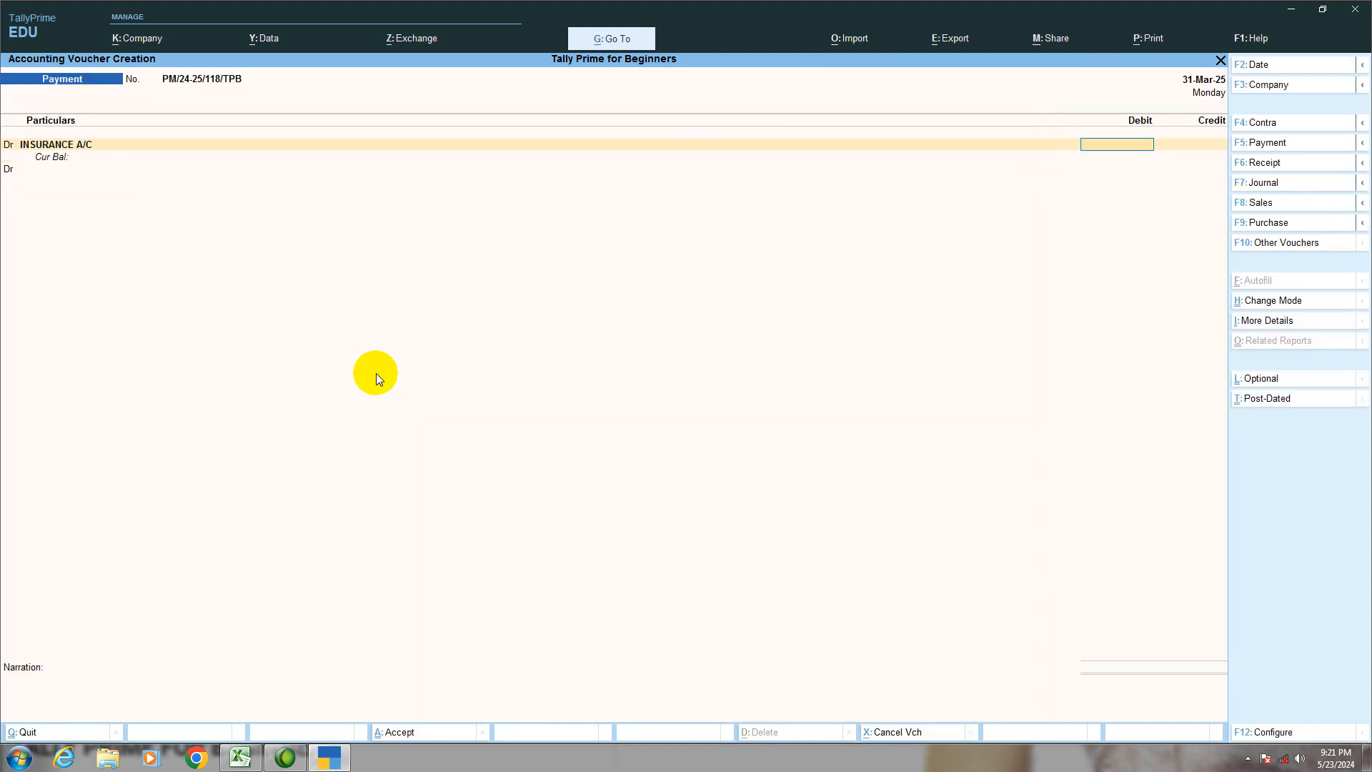
Step: Review the insurance transaction in Excel and debit INSURANCE A/C in TallyPrime with 32,000, calculated as 4000*8
left_click(250, 758)
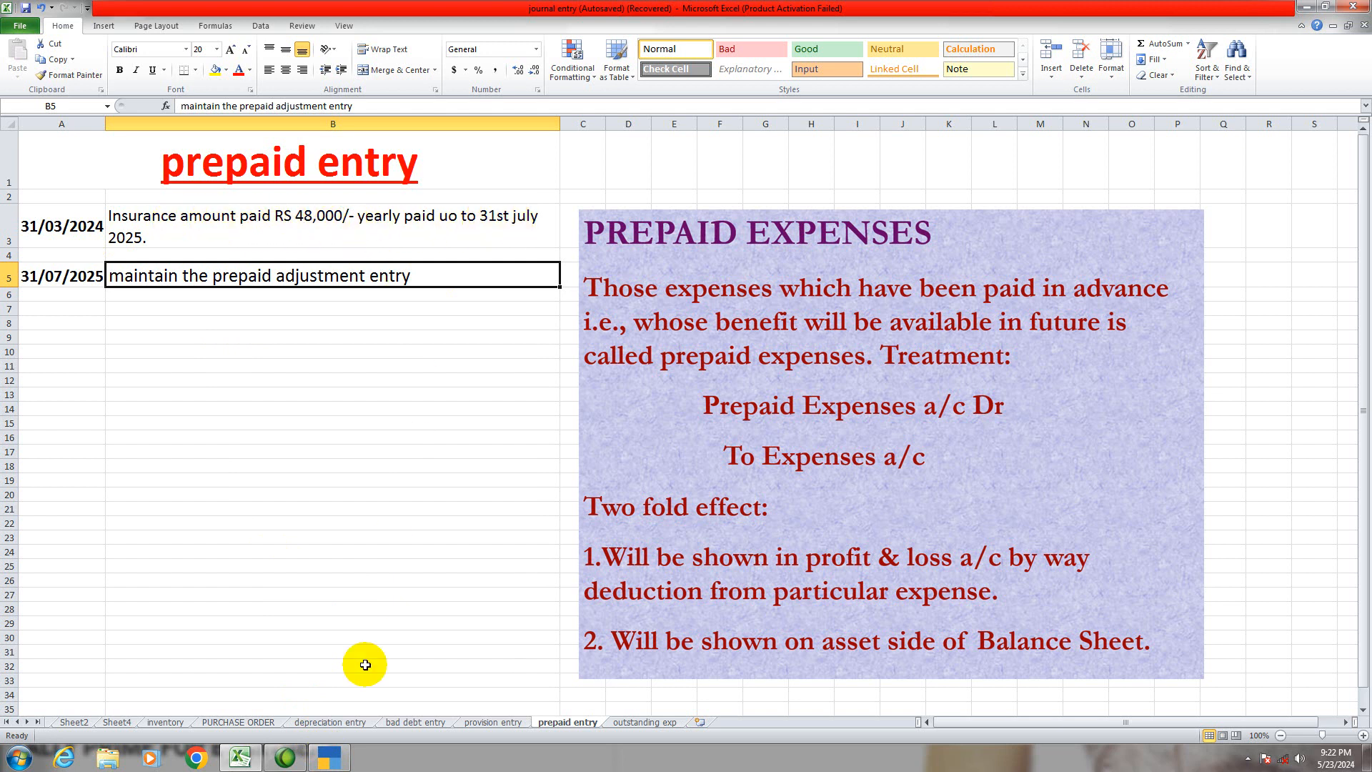
left_click(338, 759)
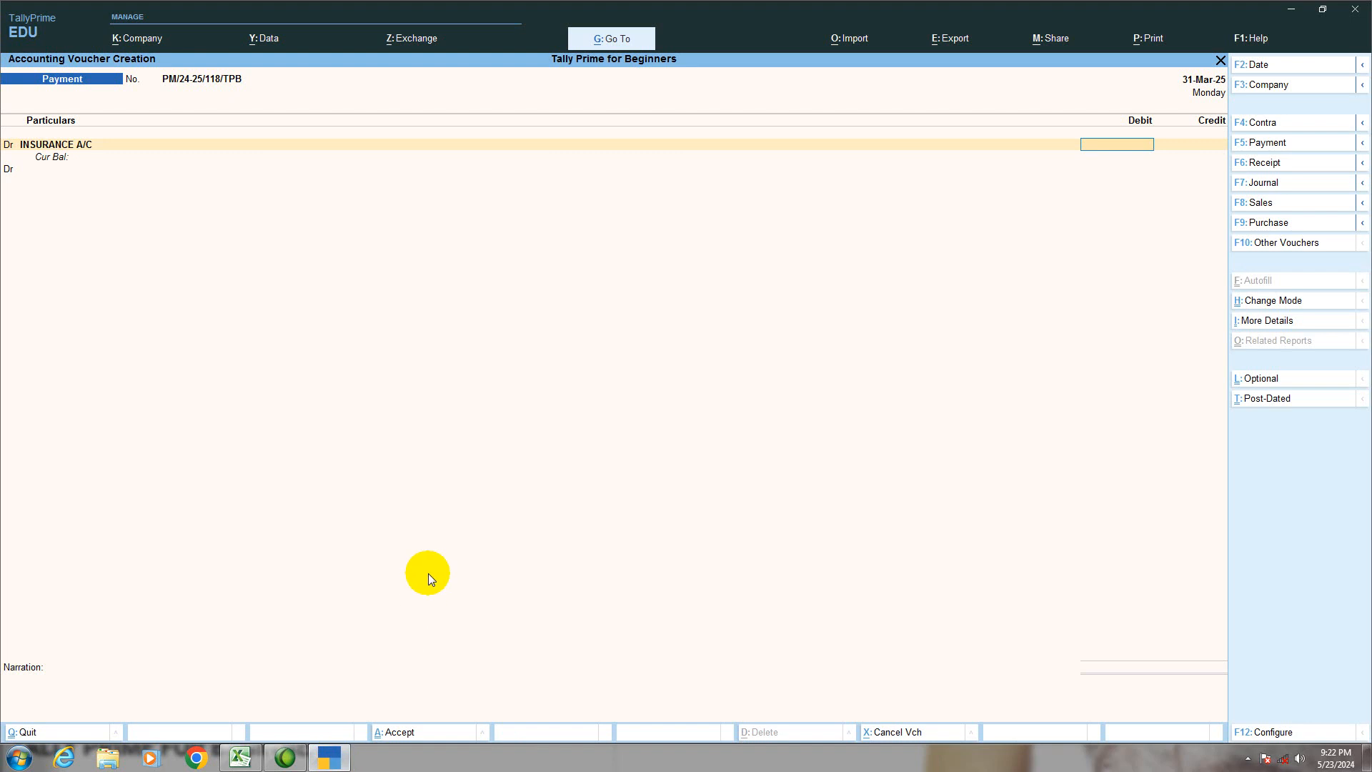
key("Return")
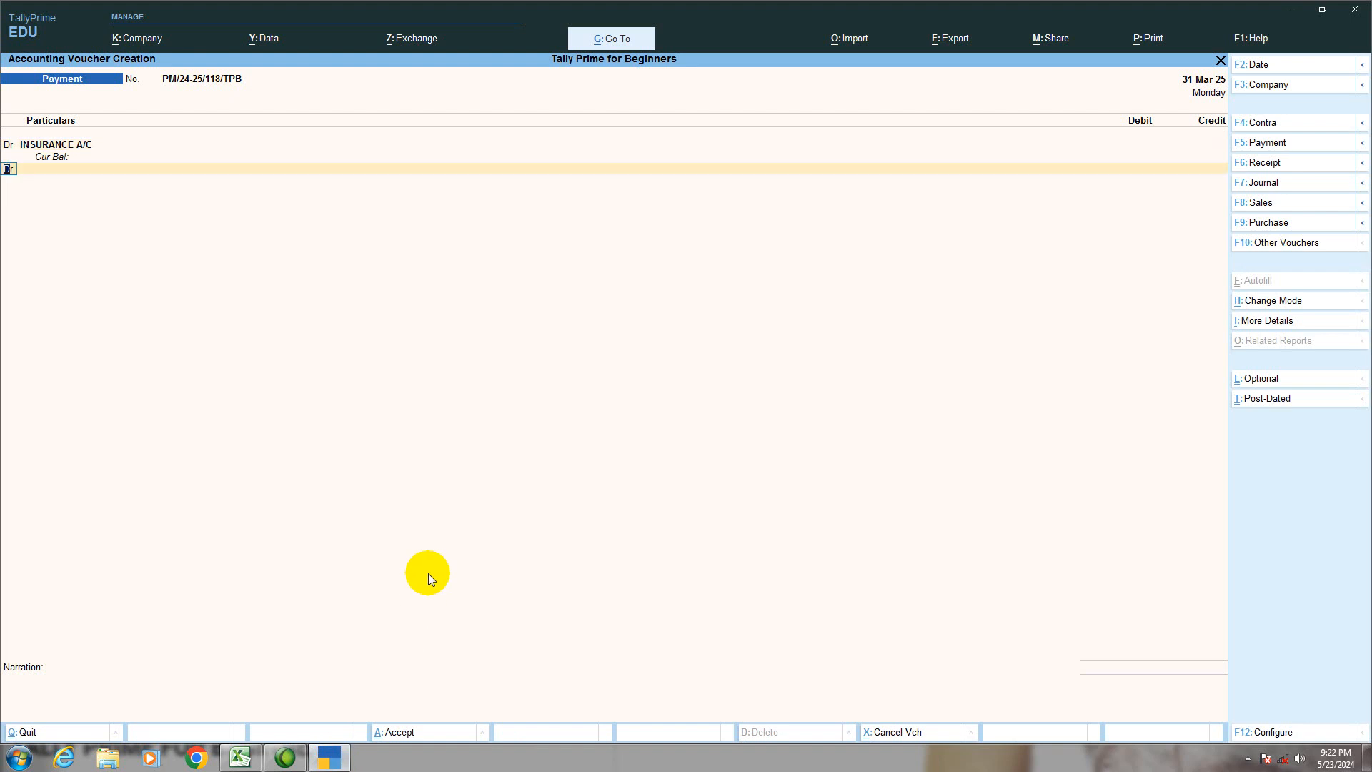
key("BackSpace")
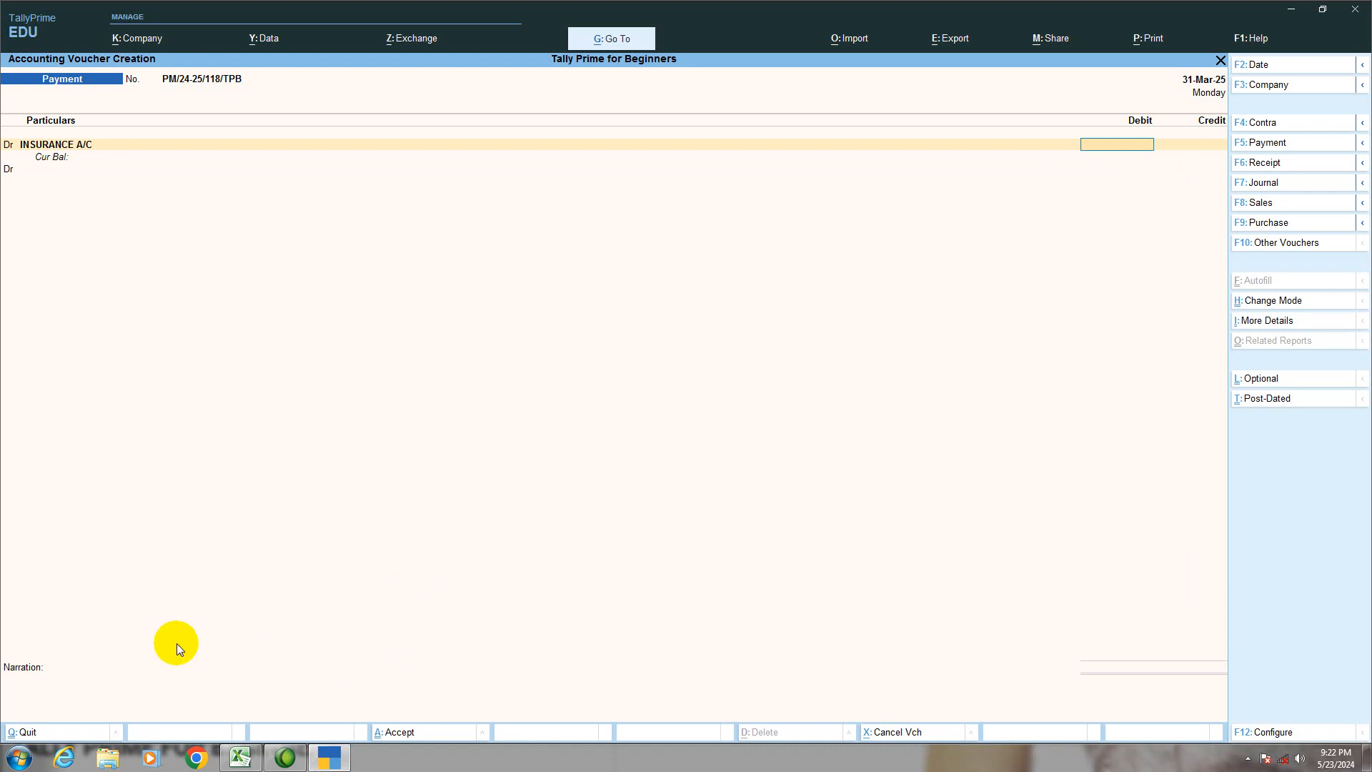
key("alt+c")
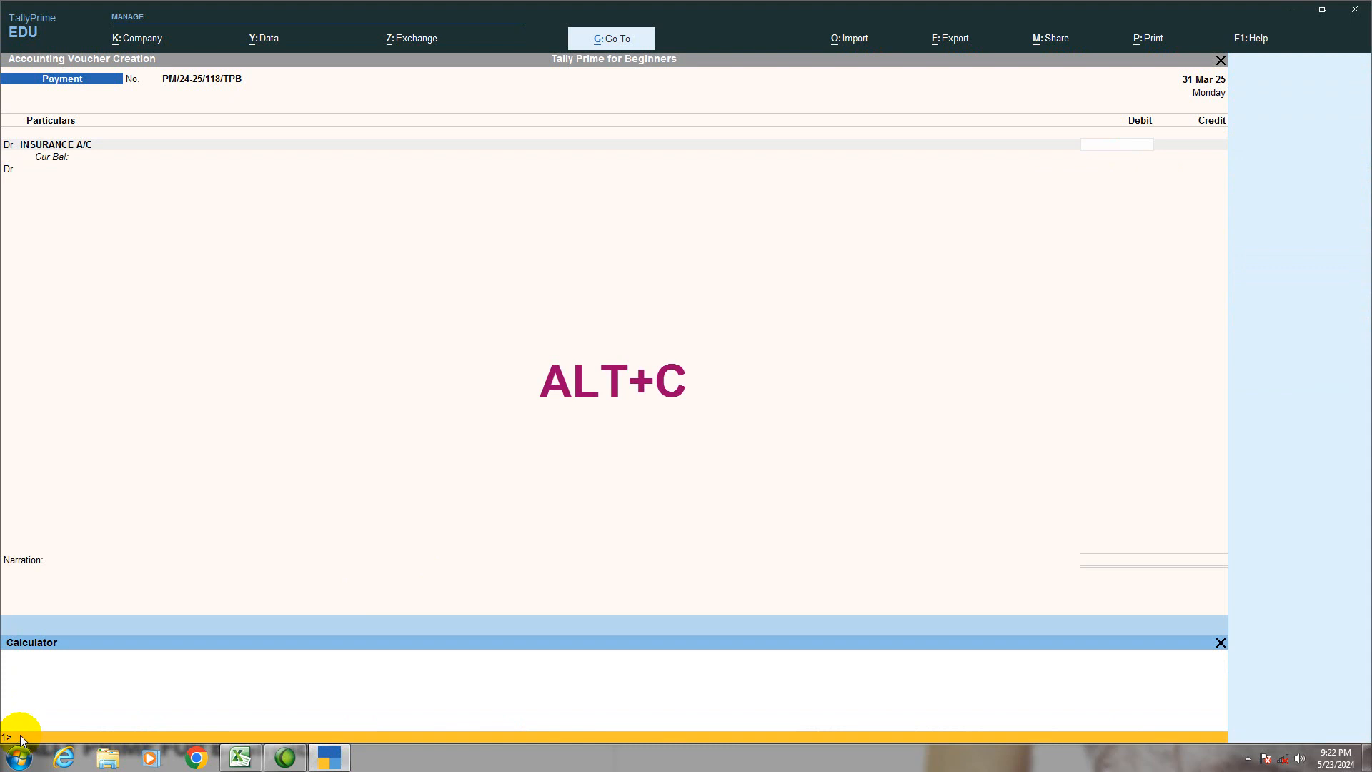
type("48")
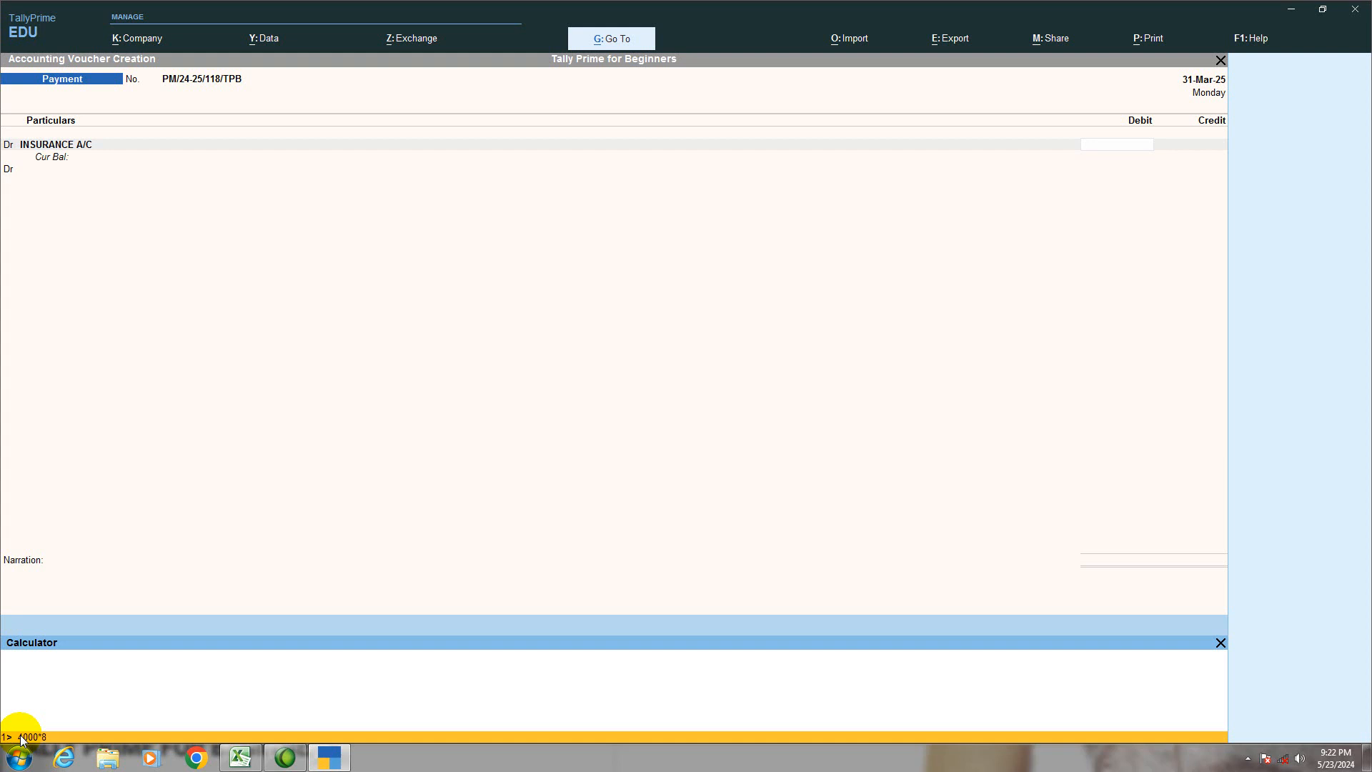
key("Return")
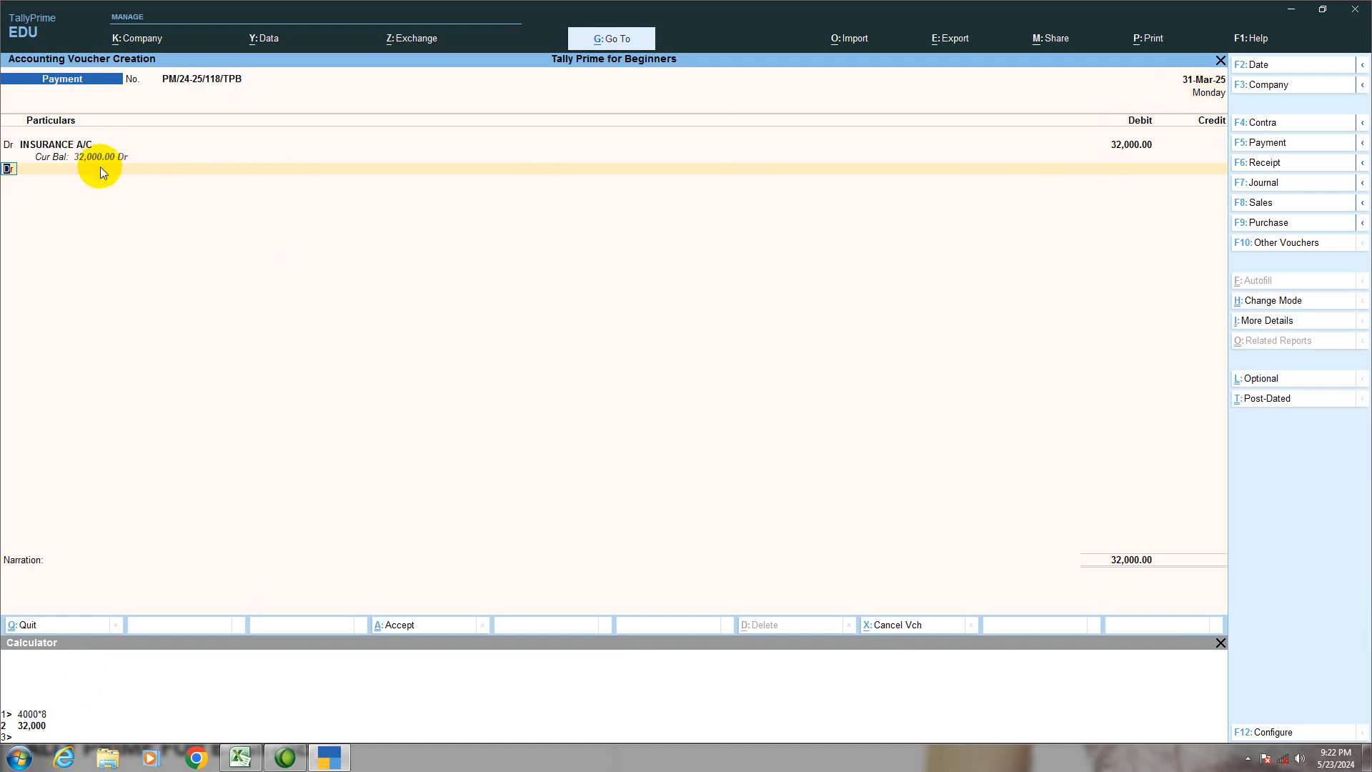
Step: Create a ledger named PREPAID INSUANCE under Current Assets for the second debit line, keeping the default mailing and bank details
key("Return")
key("alt+c")
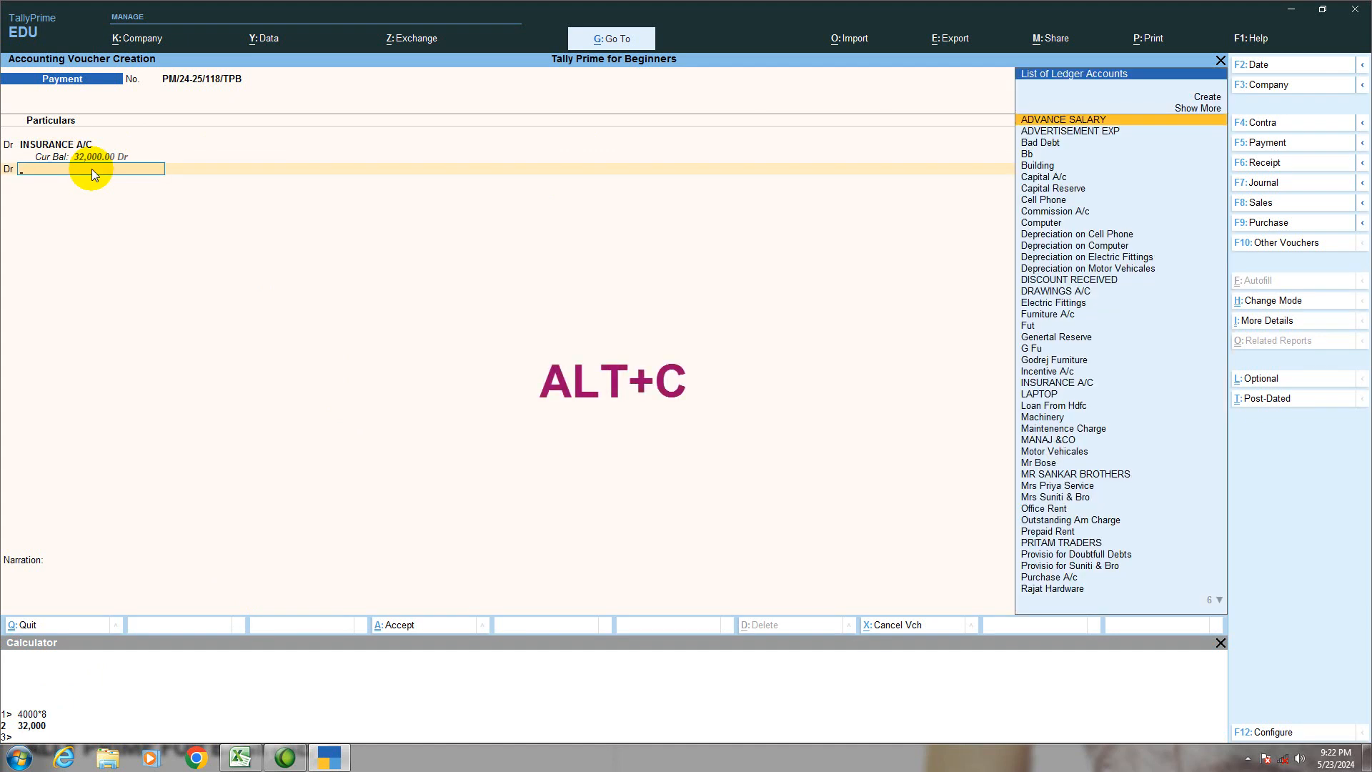
type("PRE")
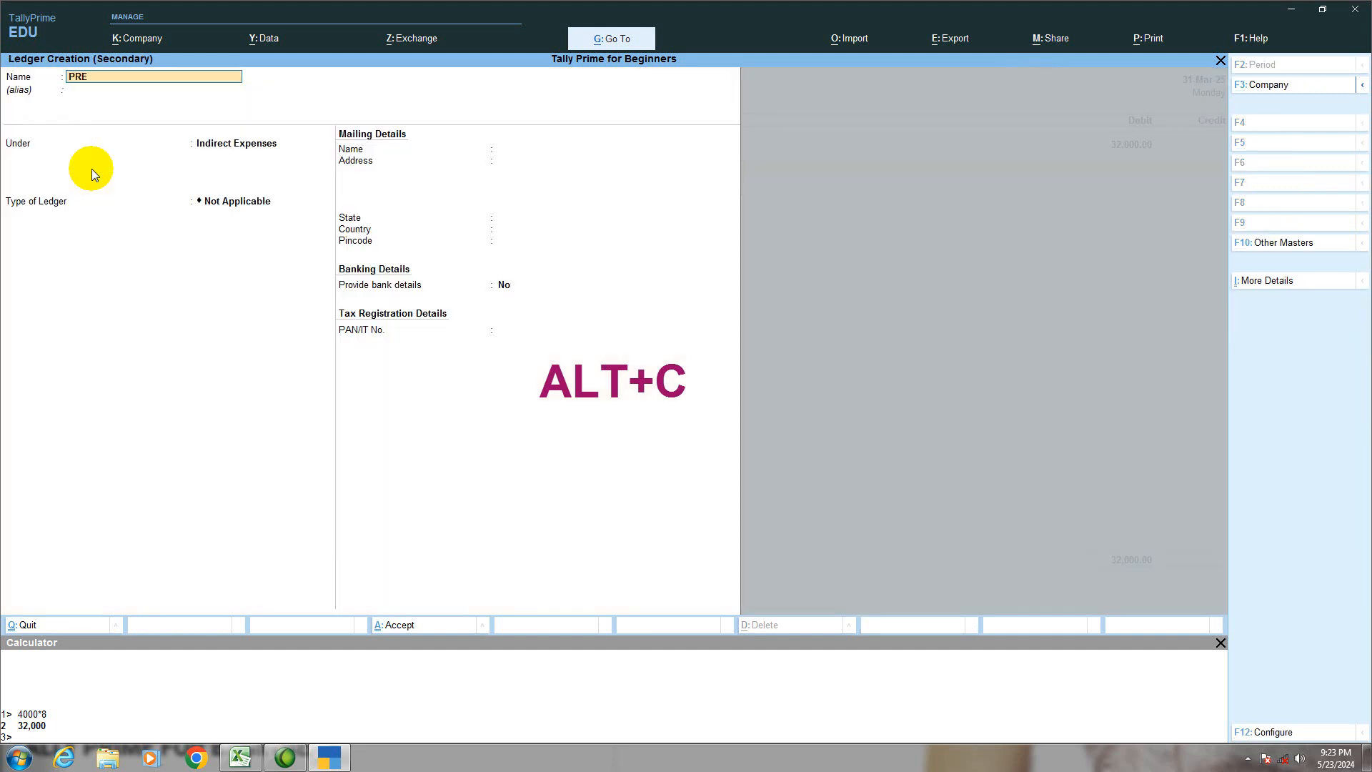
type("PAID INSUANCE")
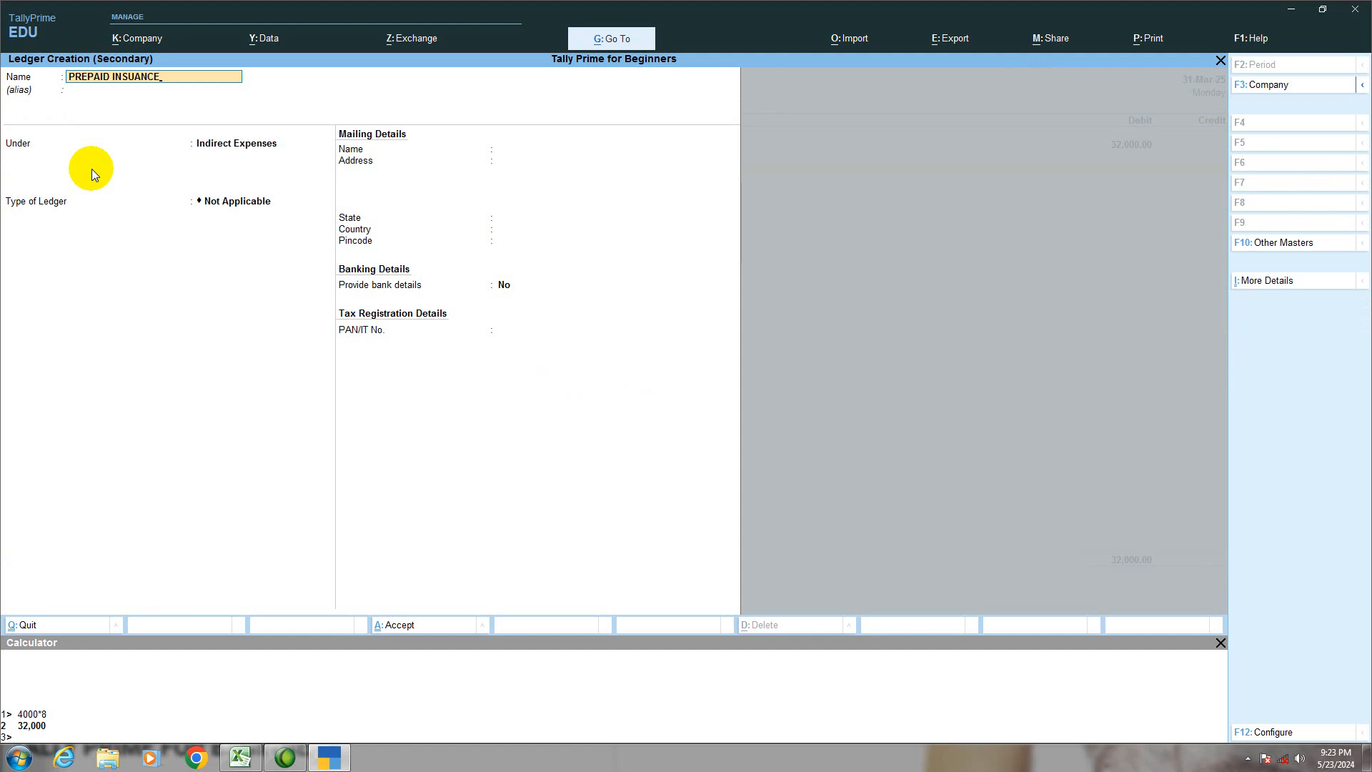
key("Return")
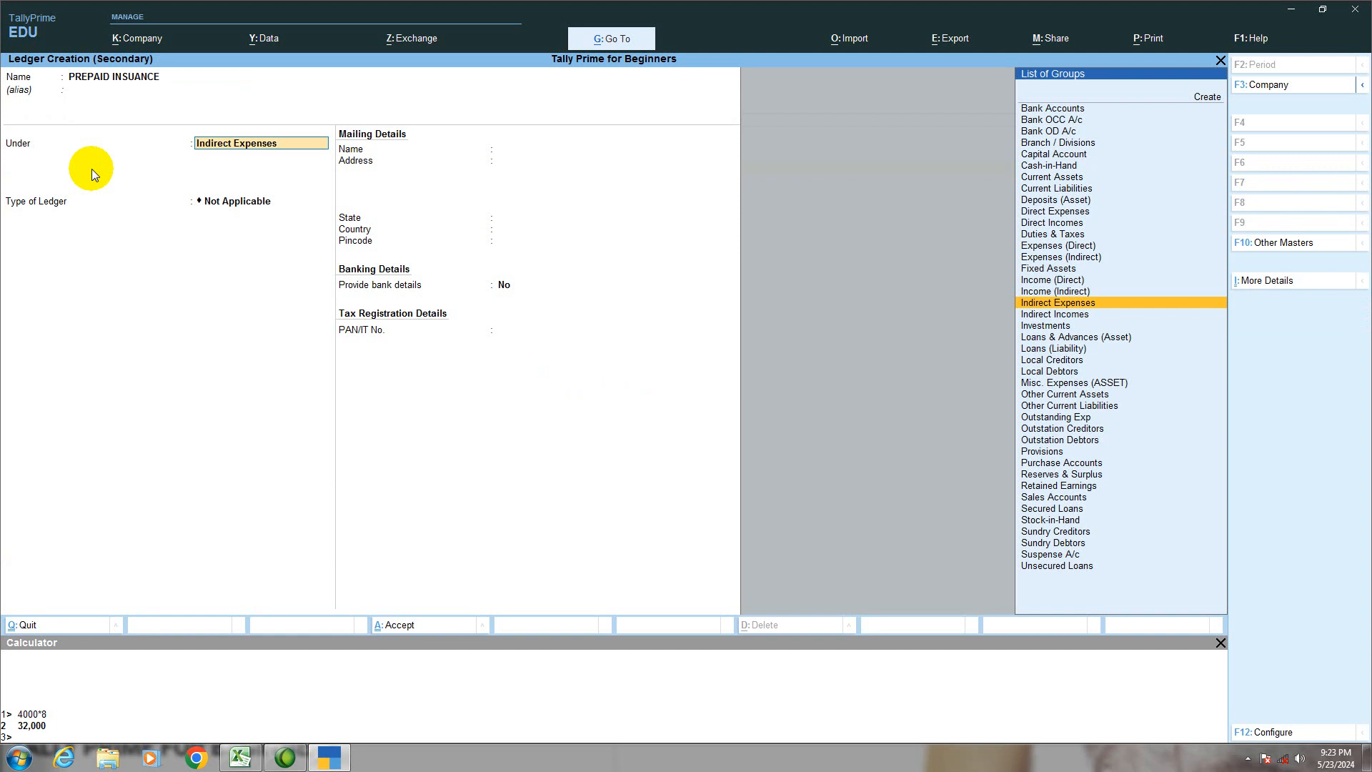
type("C")
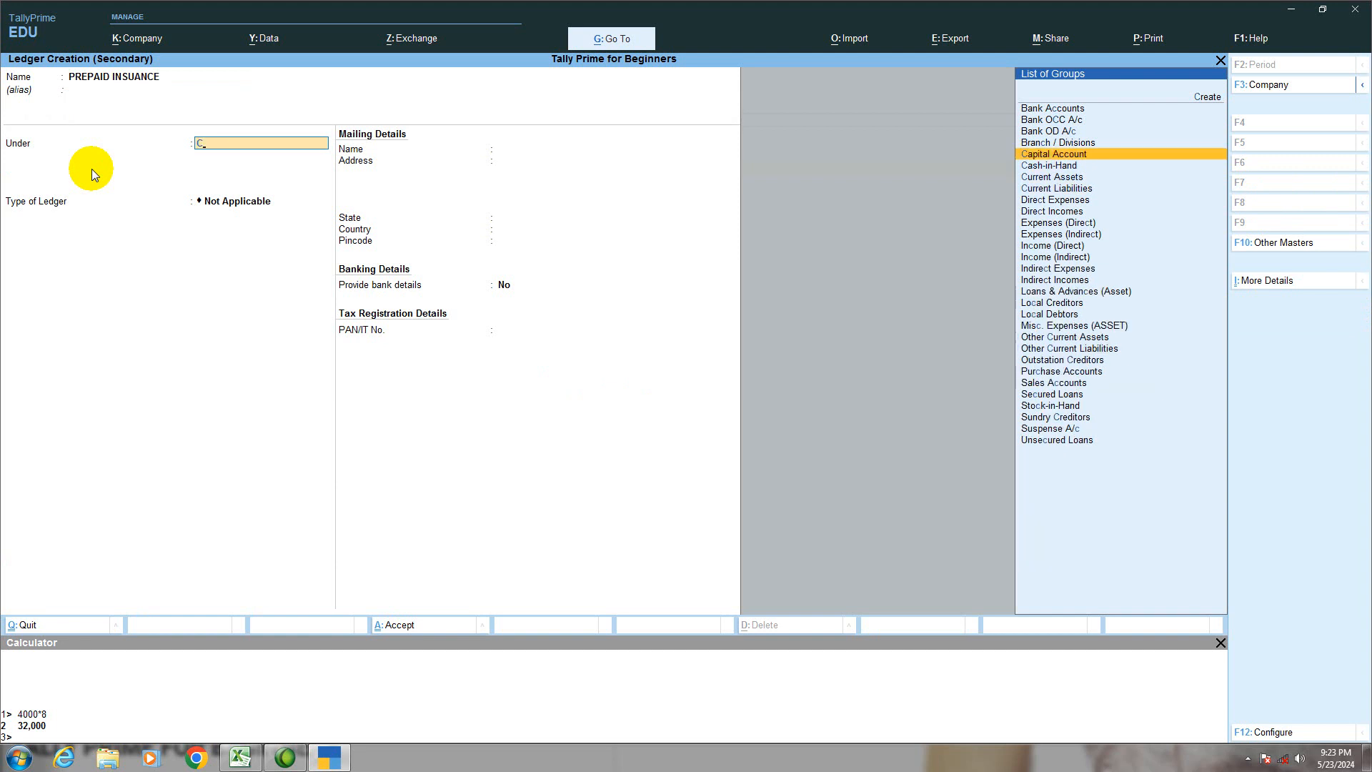
key("Down")
key("Down")
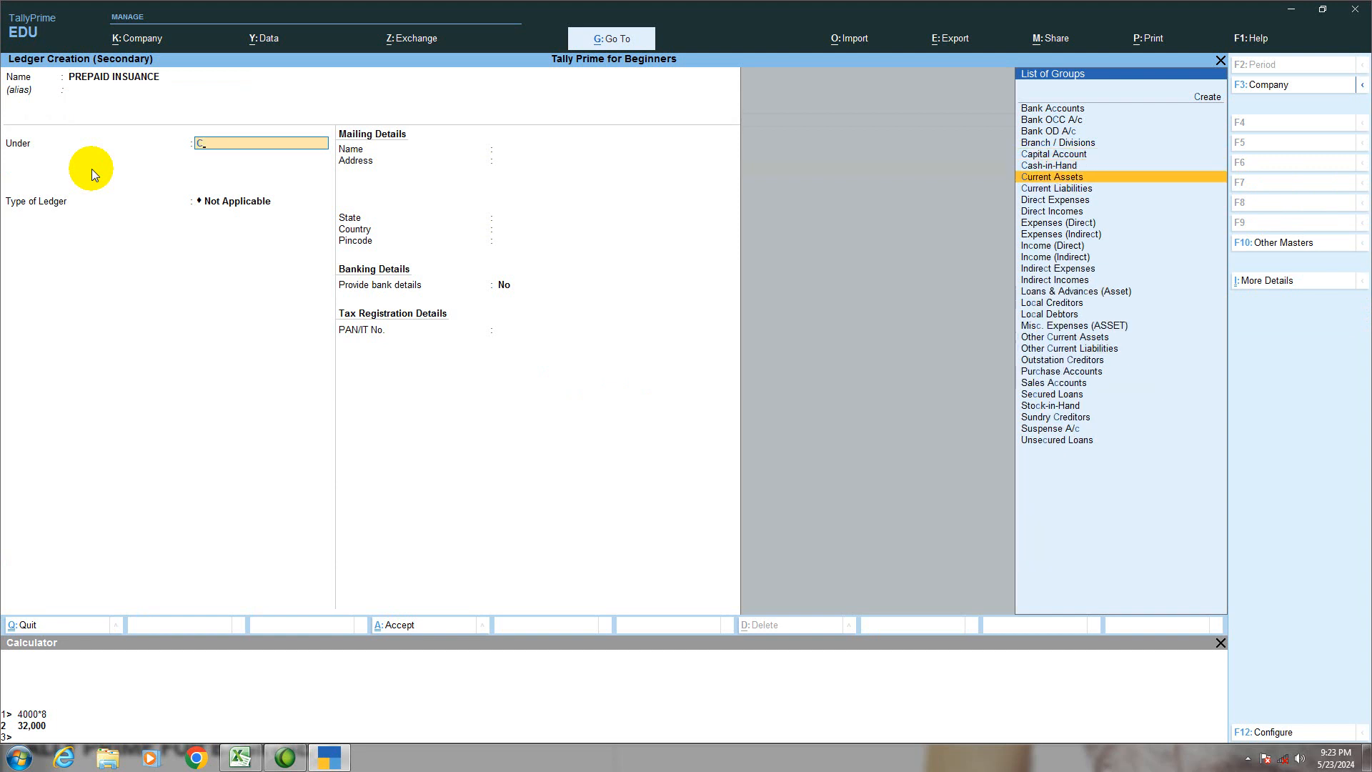
key("Return")
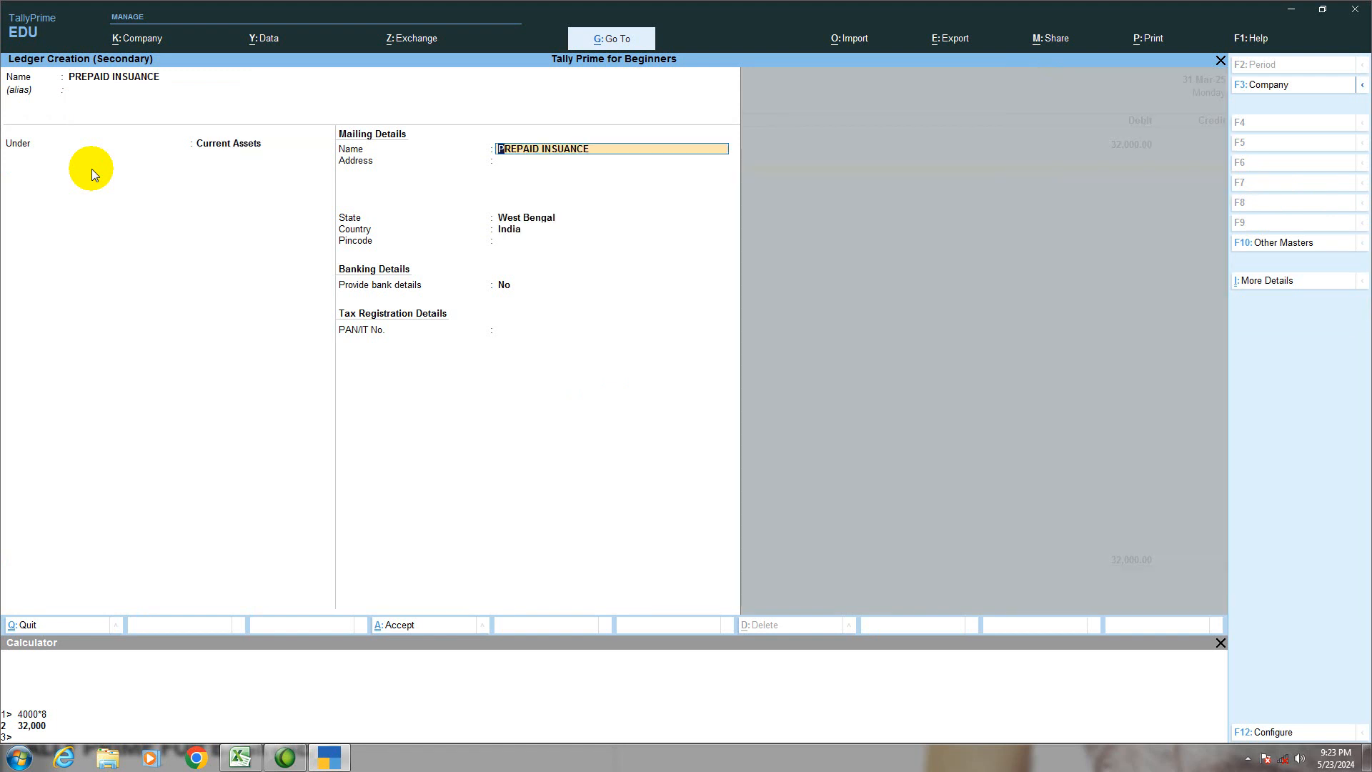
key("Return")
key("Return")
key("Return")
key("Return")
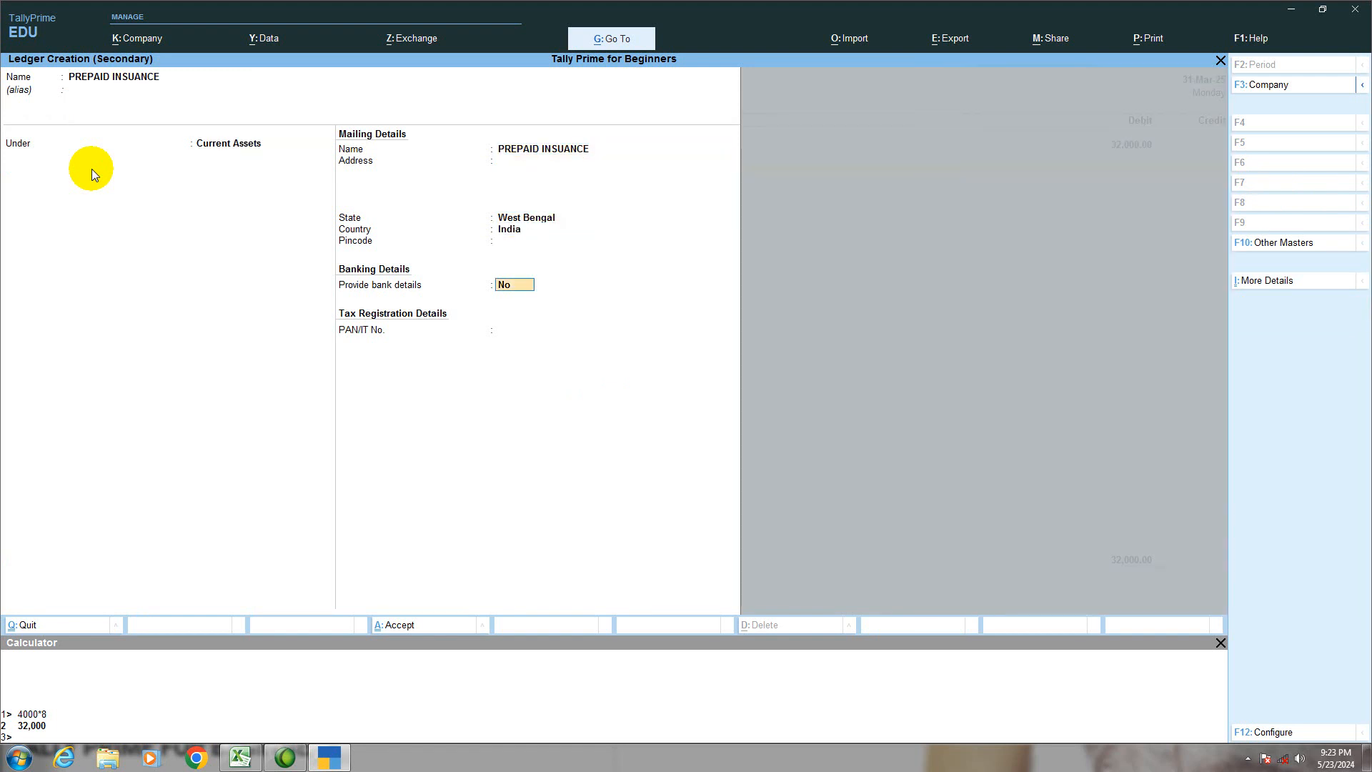
key("Return")
key("Return")
key("Return")
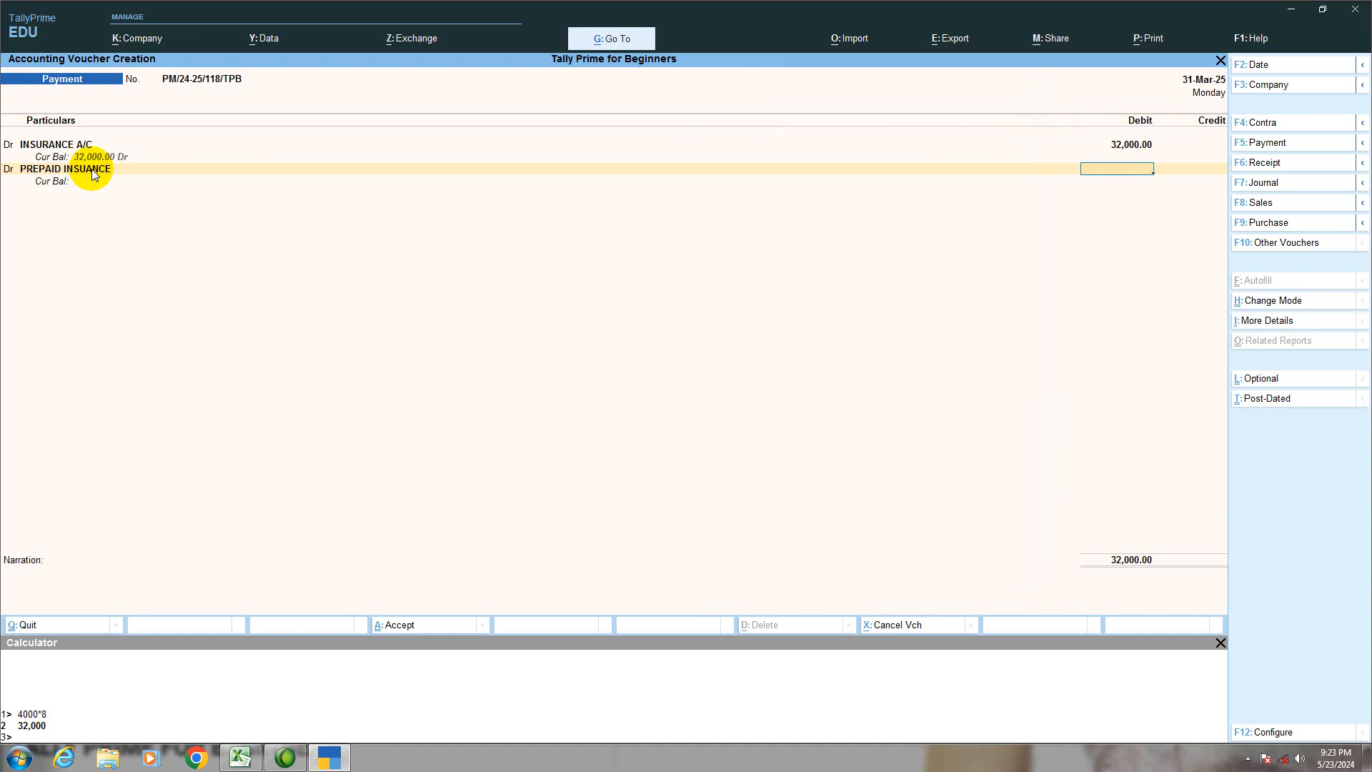
Step: Set the debit amount of PREPAID INSUANCE to 16,000
type("12")
key("BackSpace")
type("6000")
key("Return")
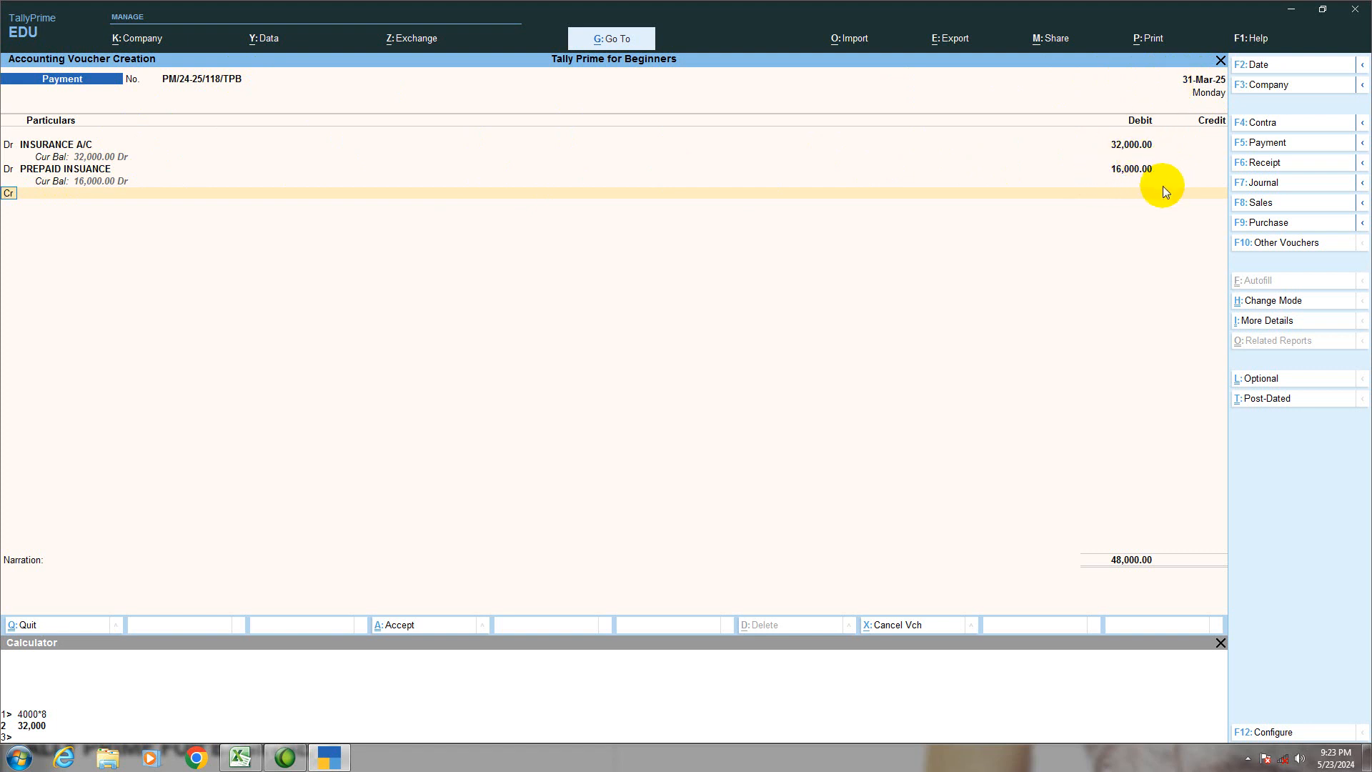
Step: Credit the Cash ledger with 48,000 and continue past the negative cash warning to the narration
key("Return")
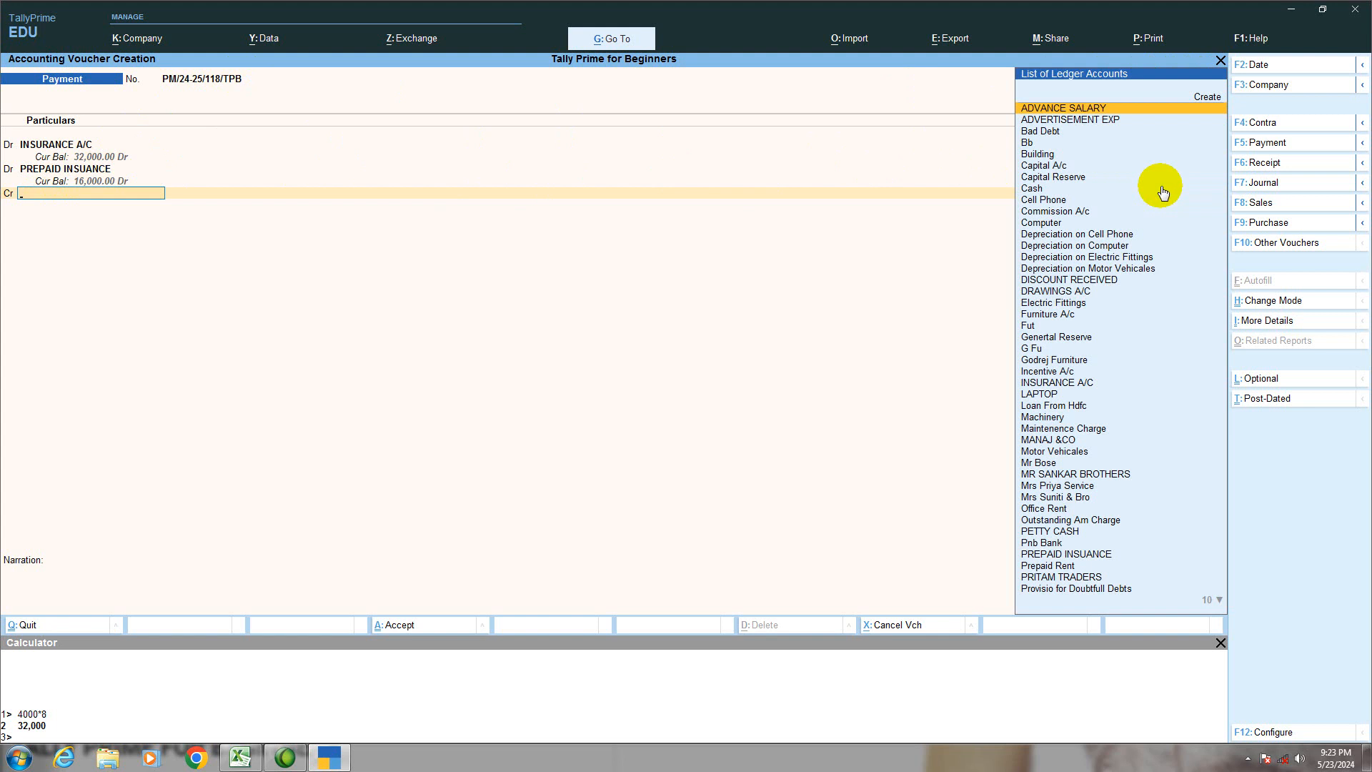
type("C")
key("Down")
key("Down")
key("Down")
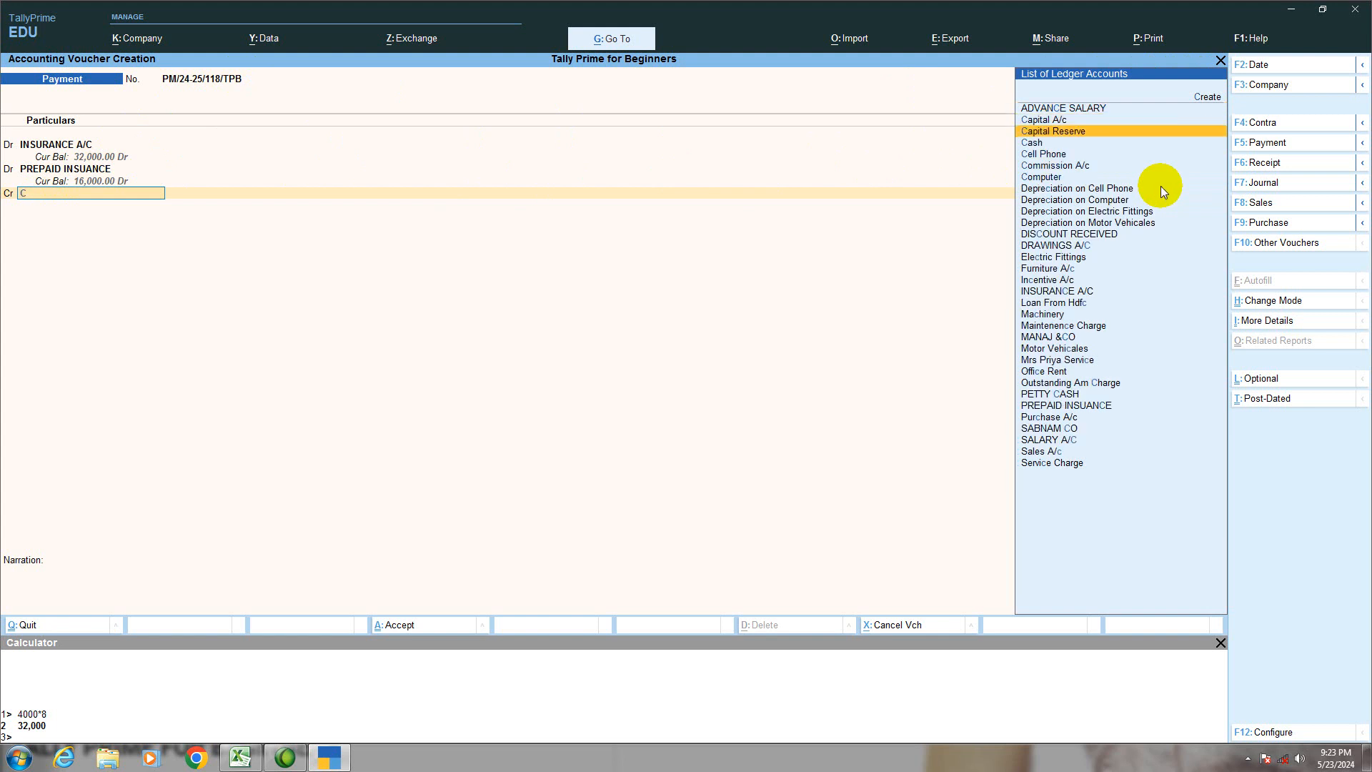
key("Return")
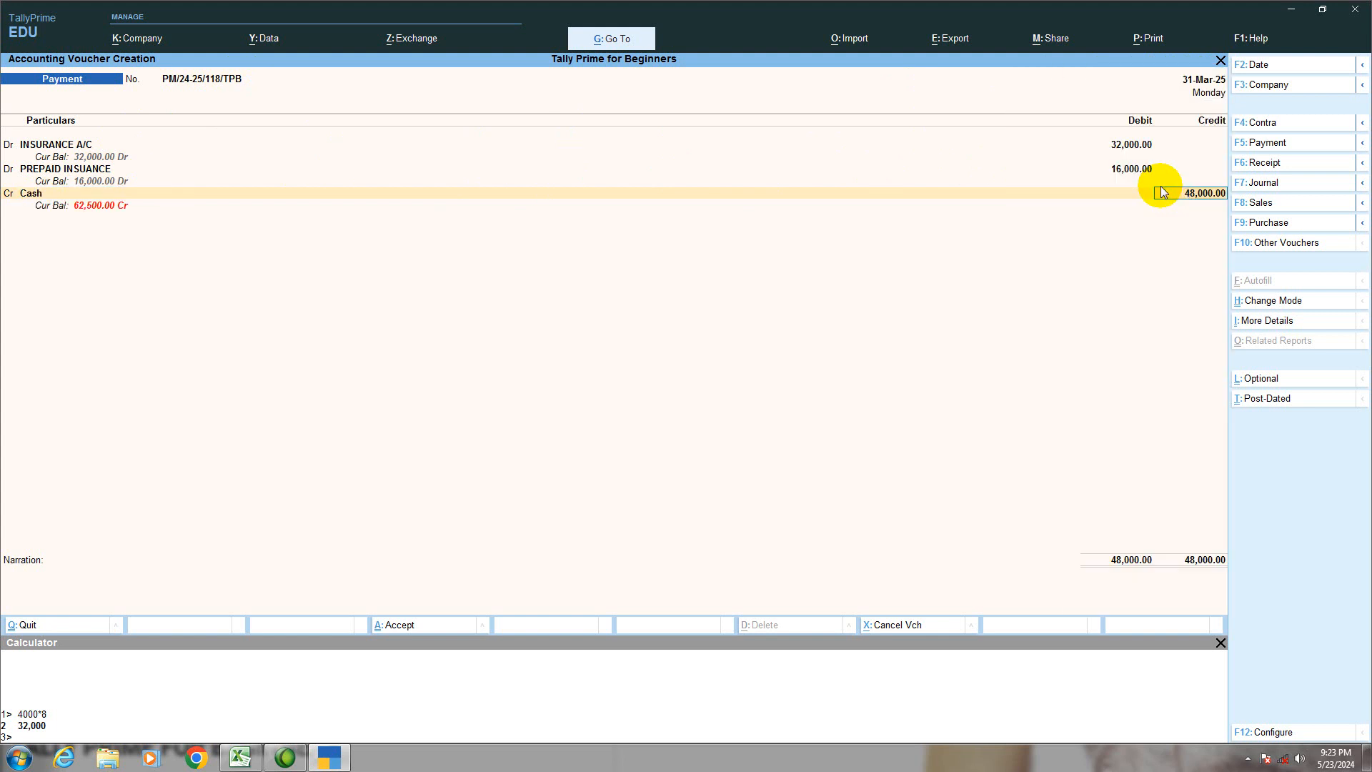
key("Return")
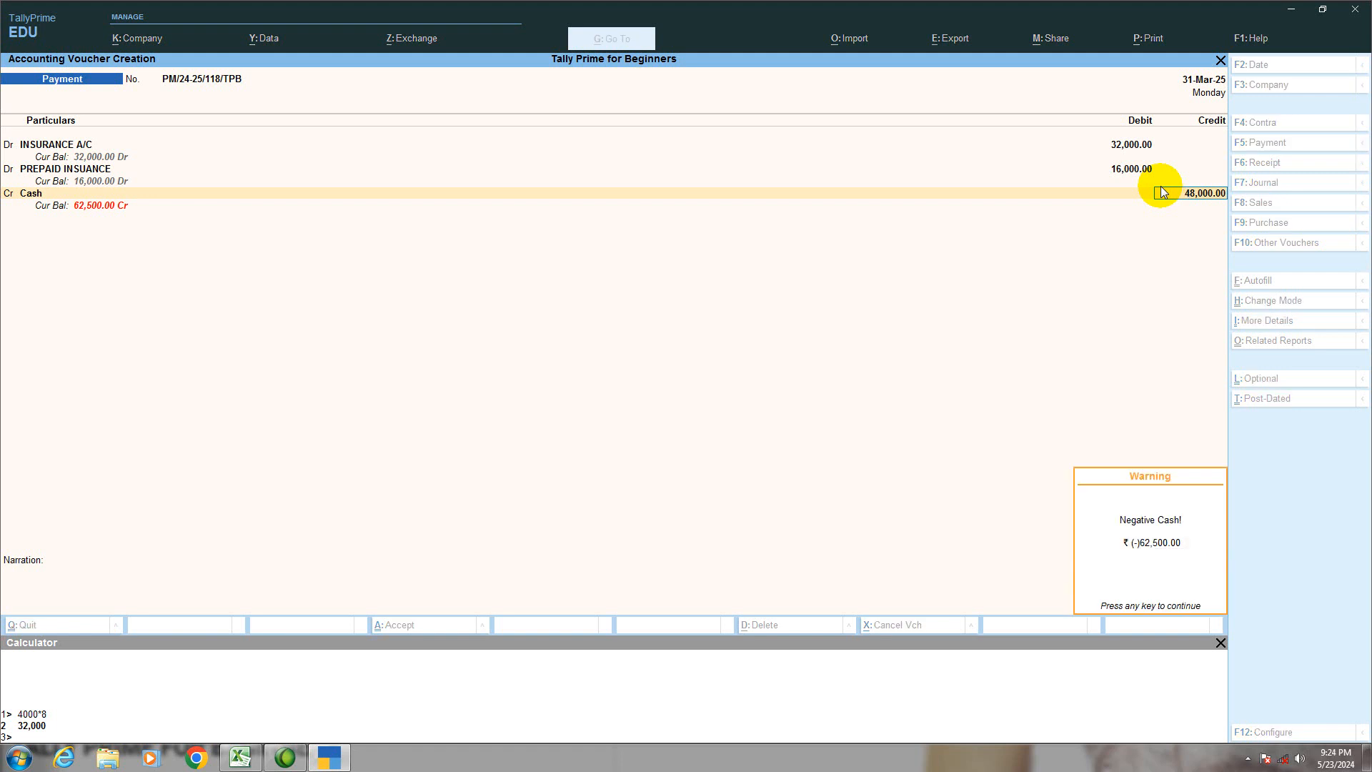
key("Return")
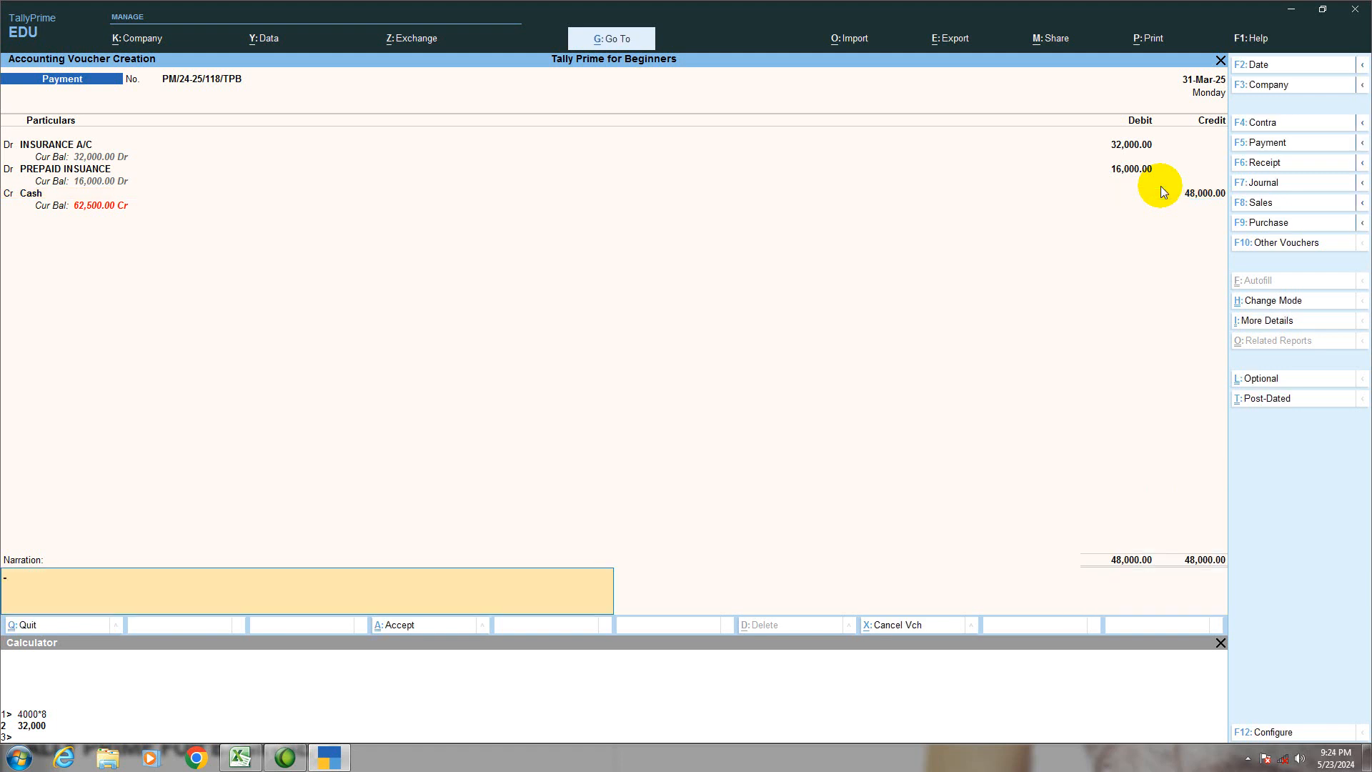
Step: Enter the narration BEING INSURANCE AMOUNT PAID WITH PREPAID INSURANCE., save the payment voucher and leave voucher entry
type("BEING INSURANCE AMOUNT PAID WI")
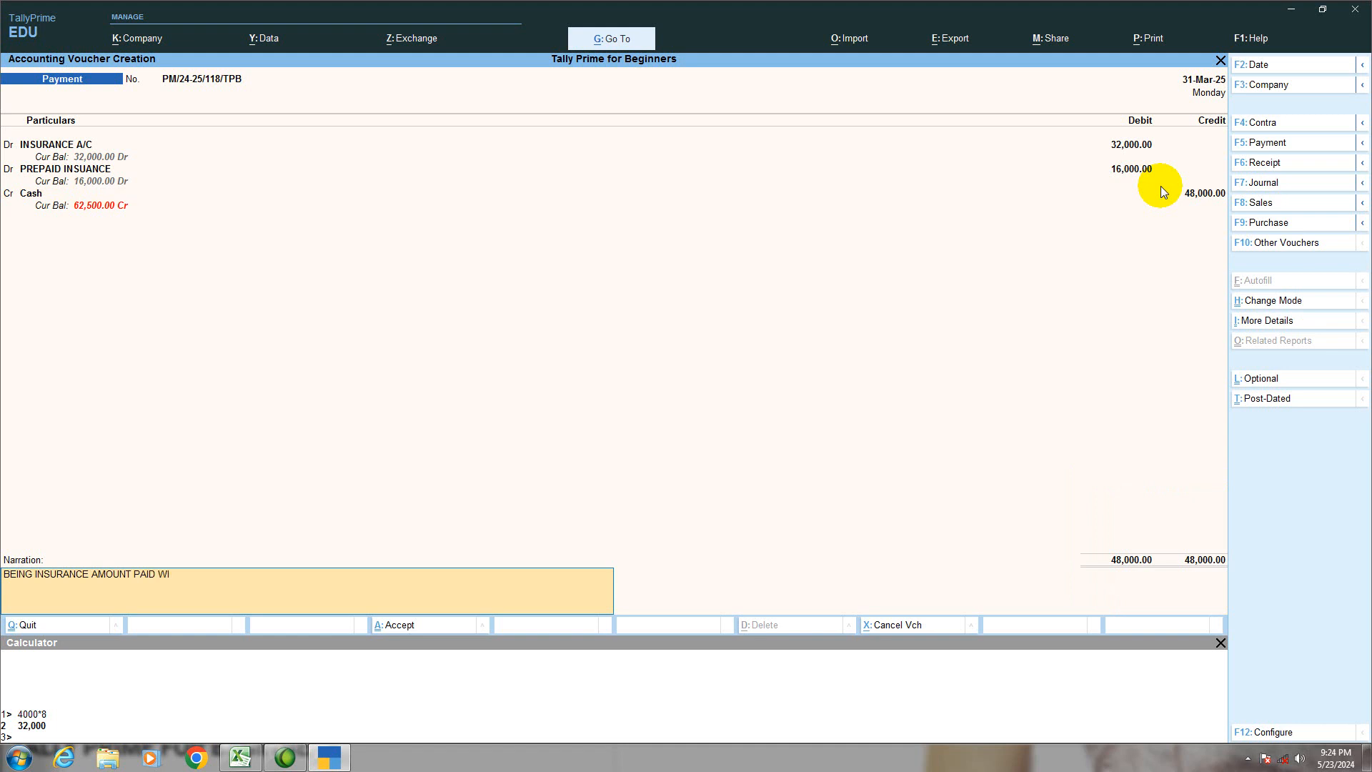
type("TH PREPAID INS")
type("URANCE.")
key("Return")
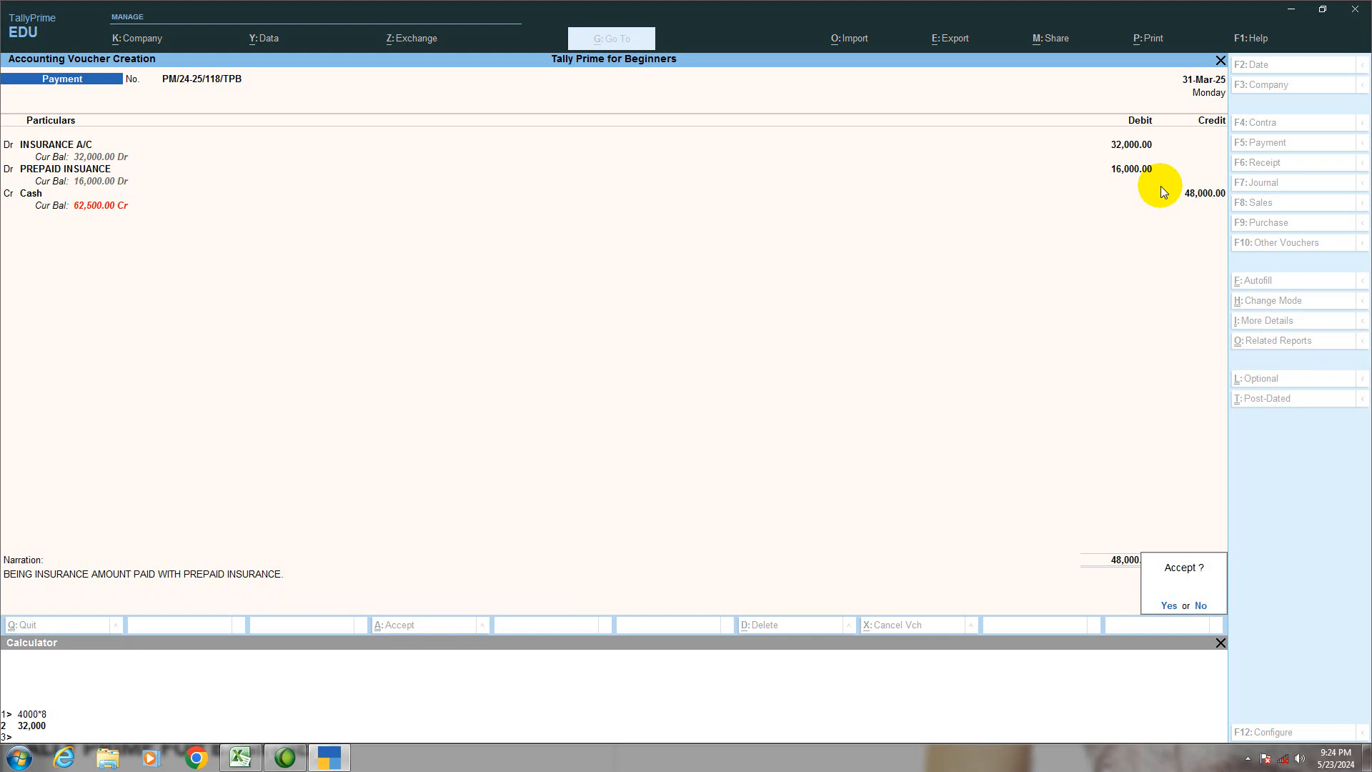
key("Return")
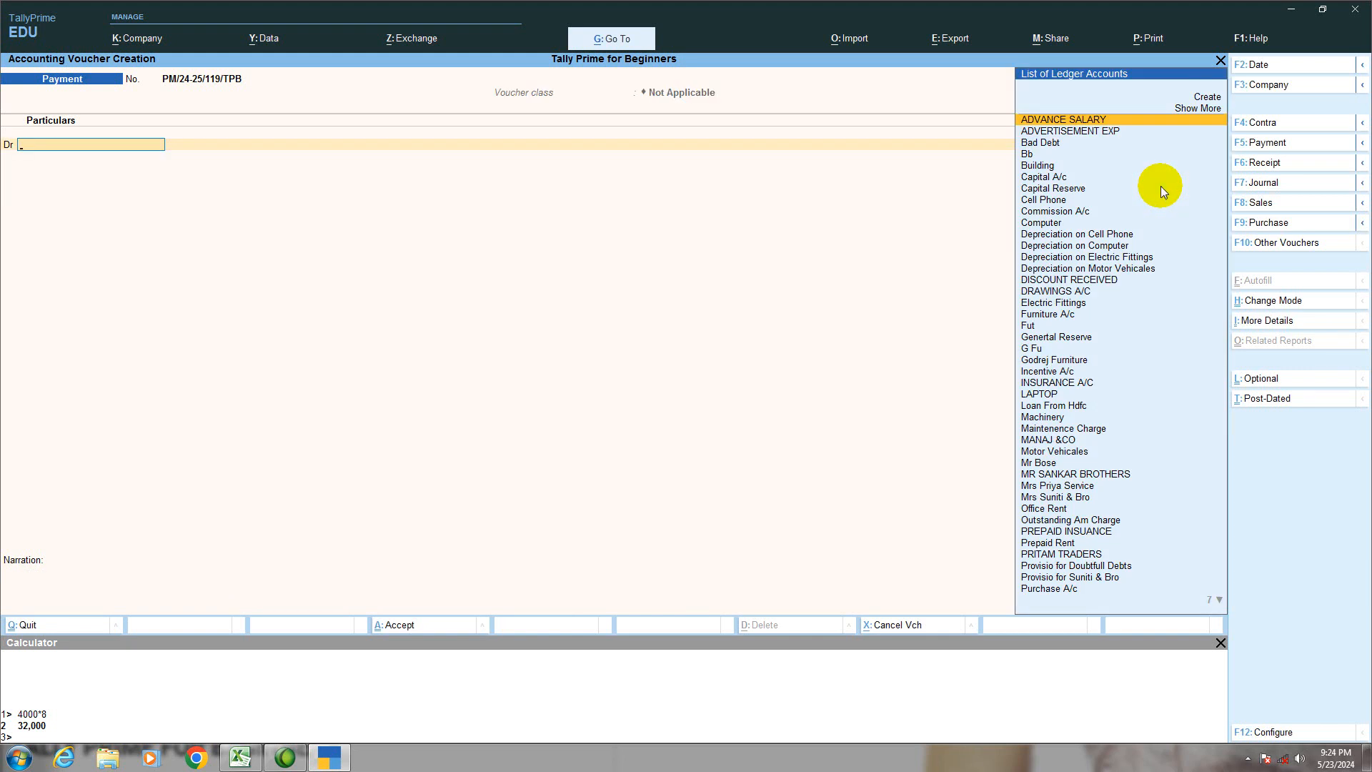
key("Escape")
key("Return")
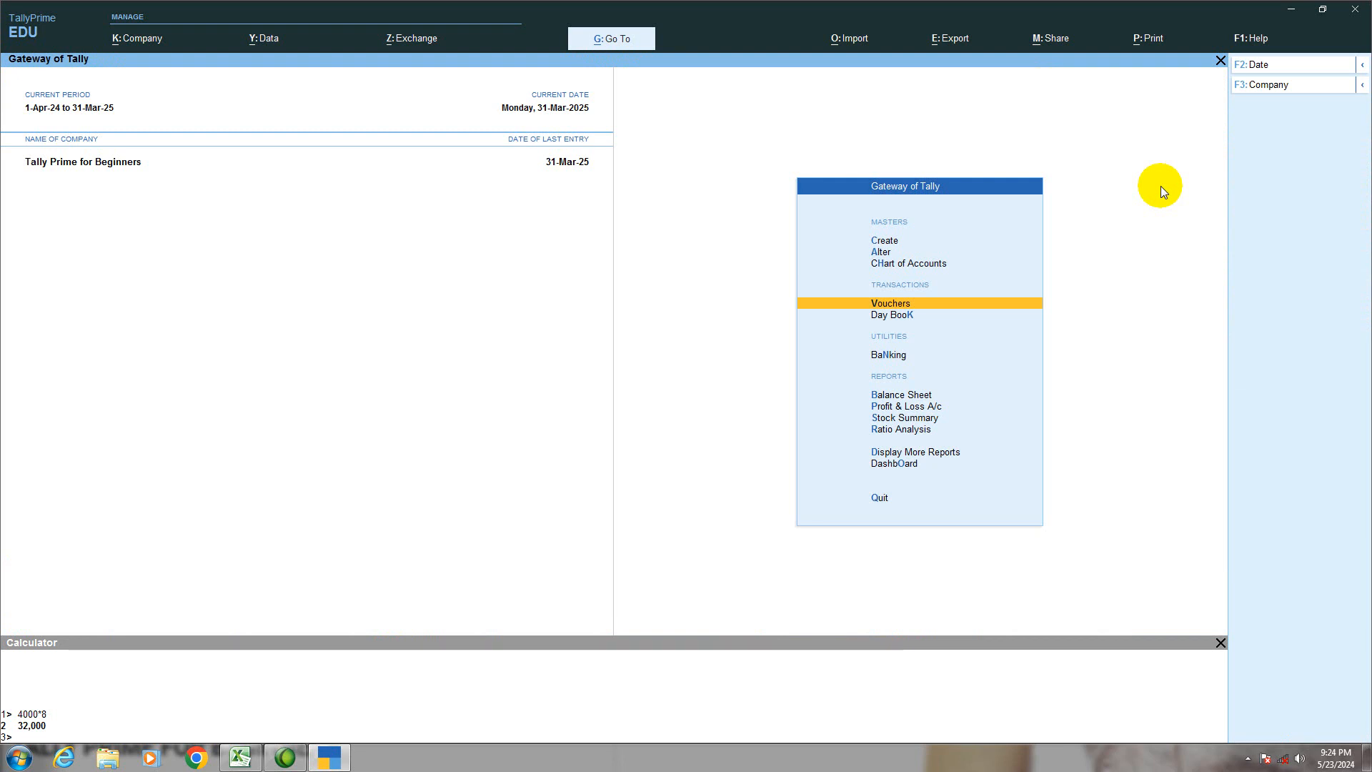
Step: Open the Balance Sheet in detailed form and examine the PREPAID INSUANCE entry under Current Assets
key("Up")
key("Down")
key("Down")
key("Down")
key("Down")
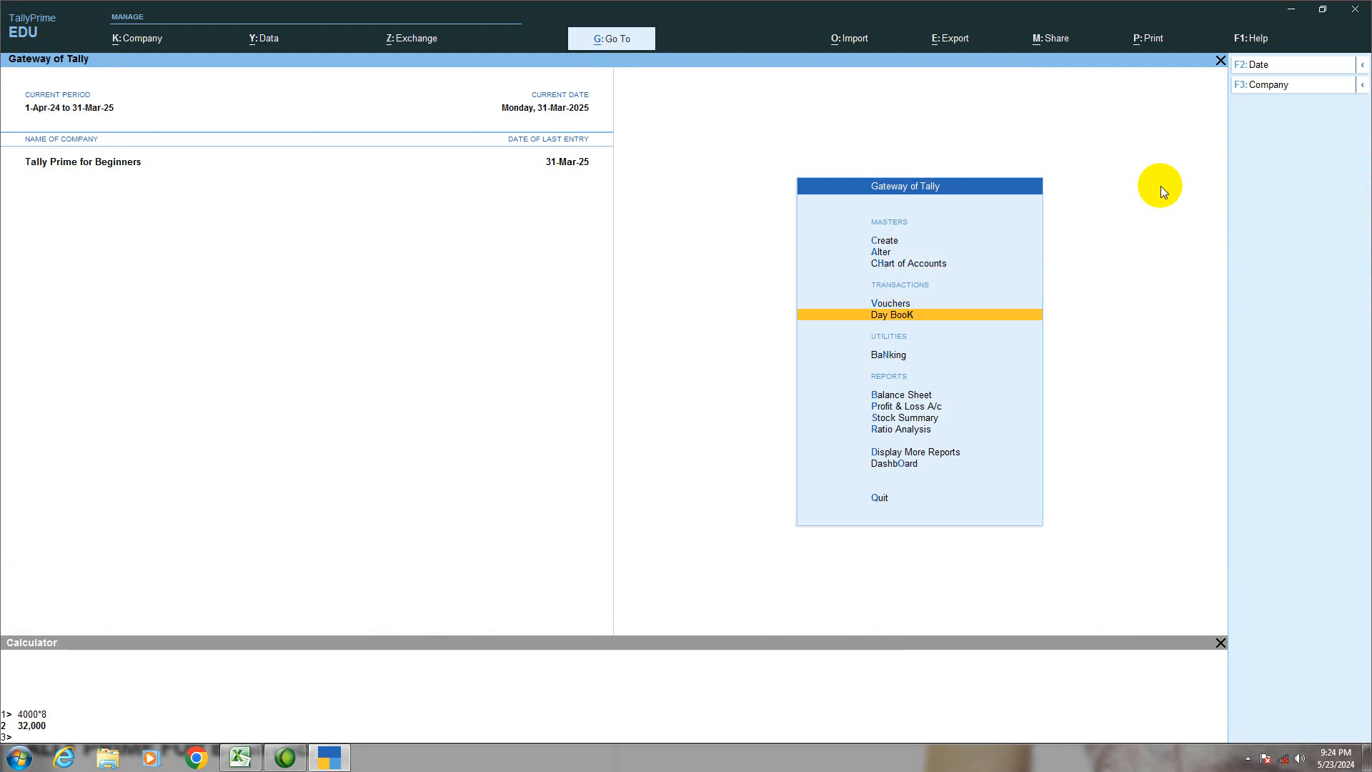
key("Return")
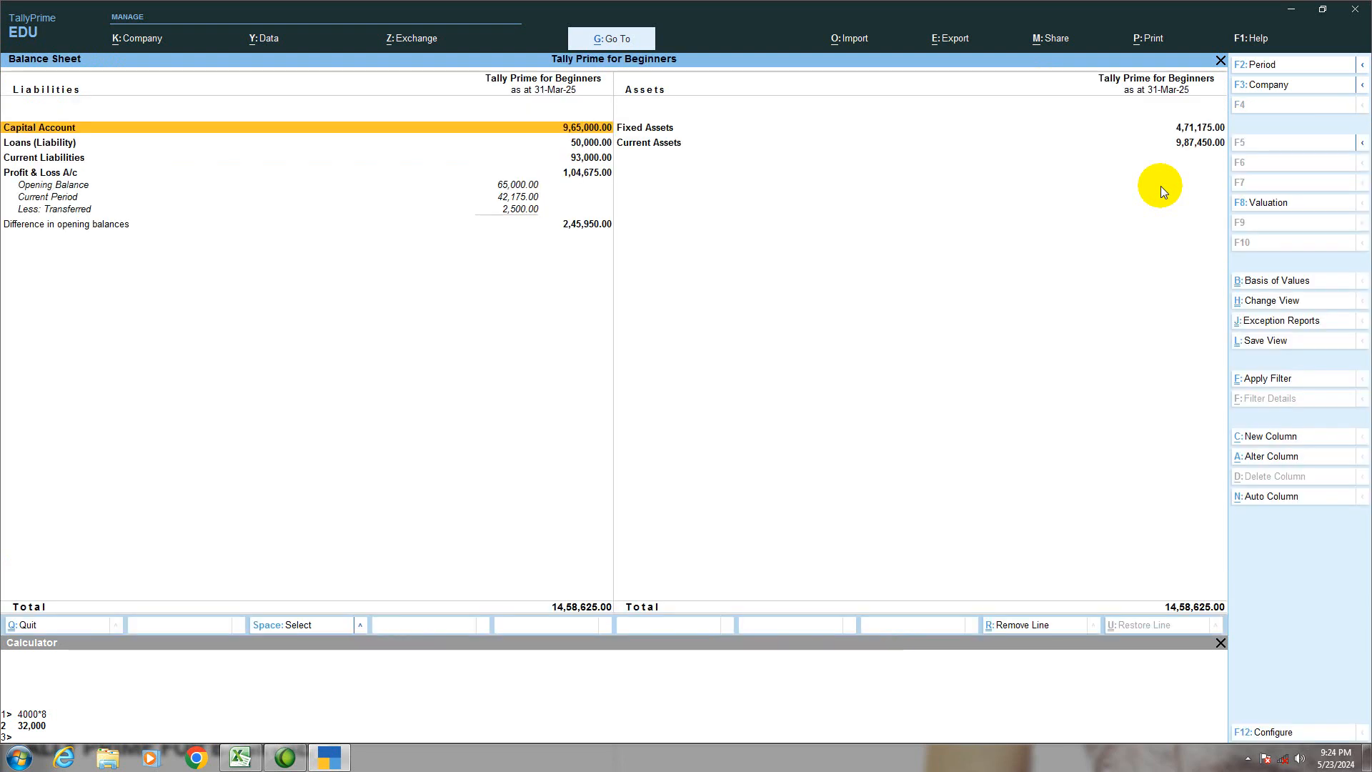
key("alt+F1")
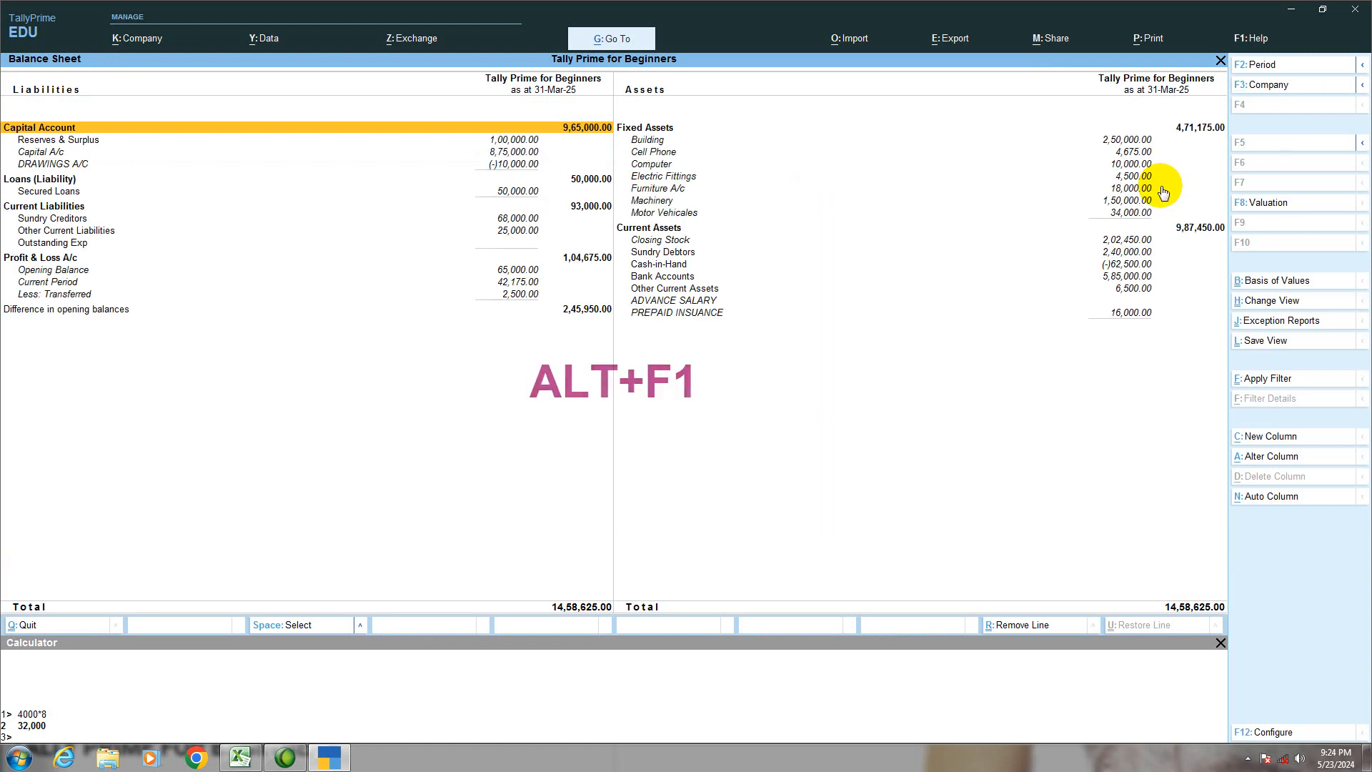
key("Right")
key("Down")
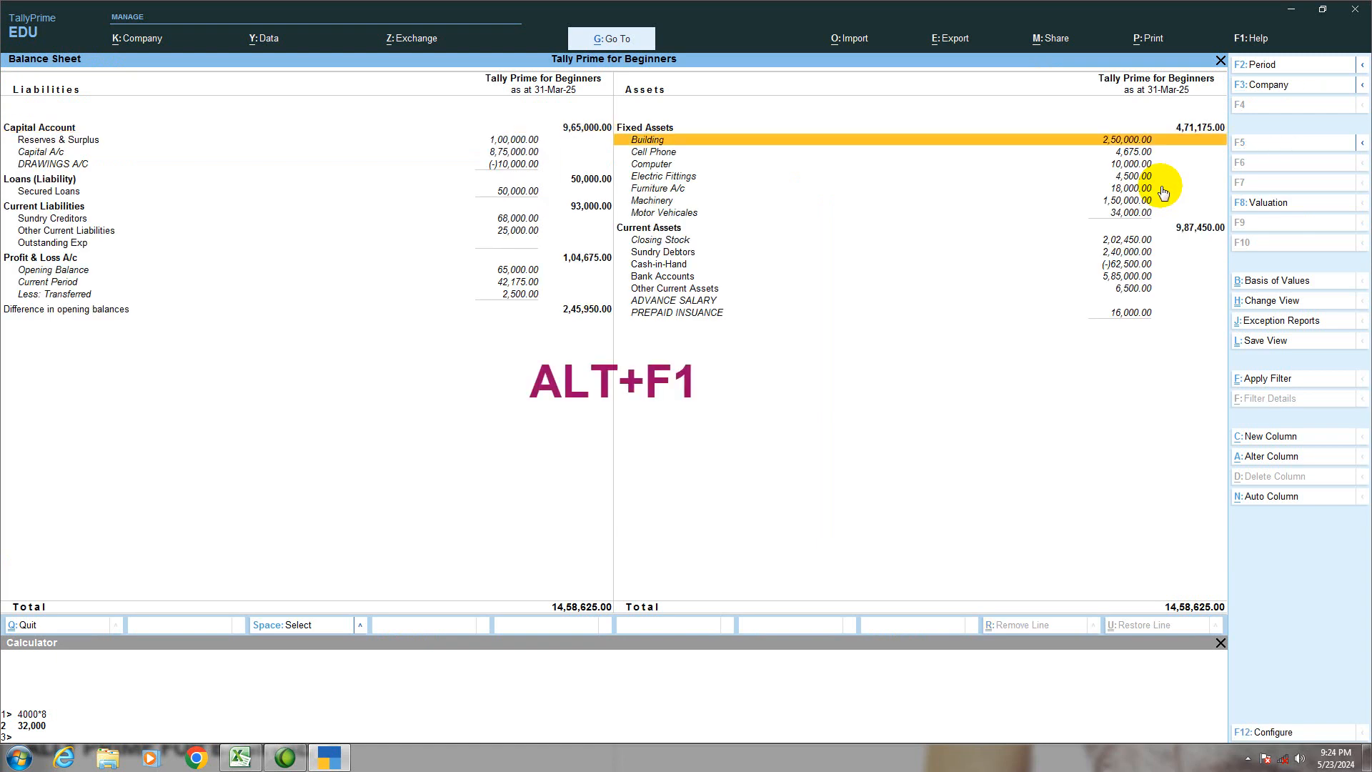
key("Down")
key("Down")
key("Down")
key("Down")
key("Down")
key("Down")
key("Down")
key("Down")
key("Down")
key("Down")
key("Down")
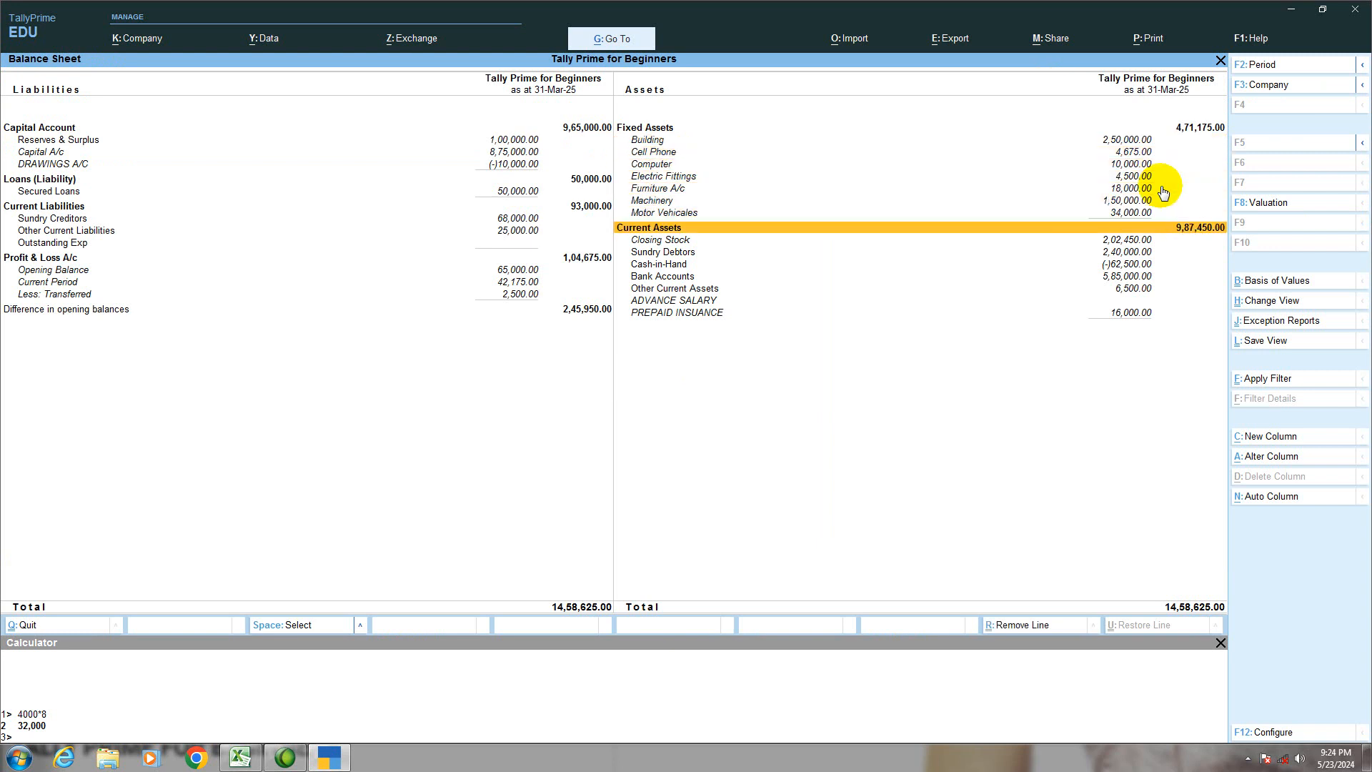
key("Down")
key("Down")
key("Down")
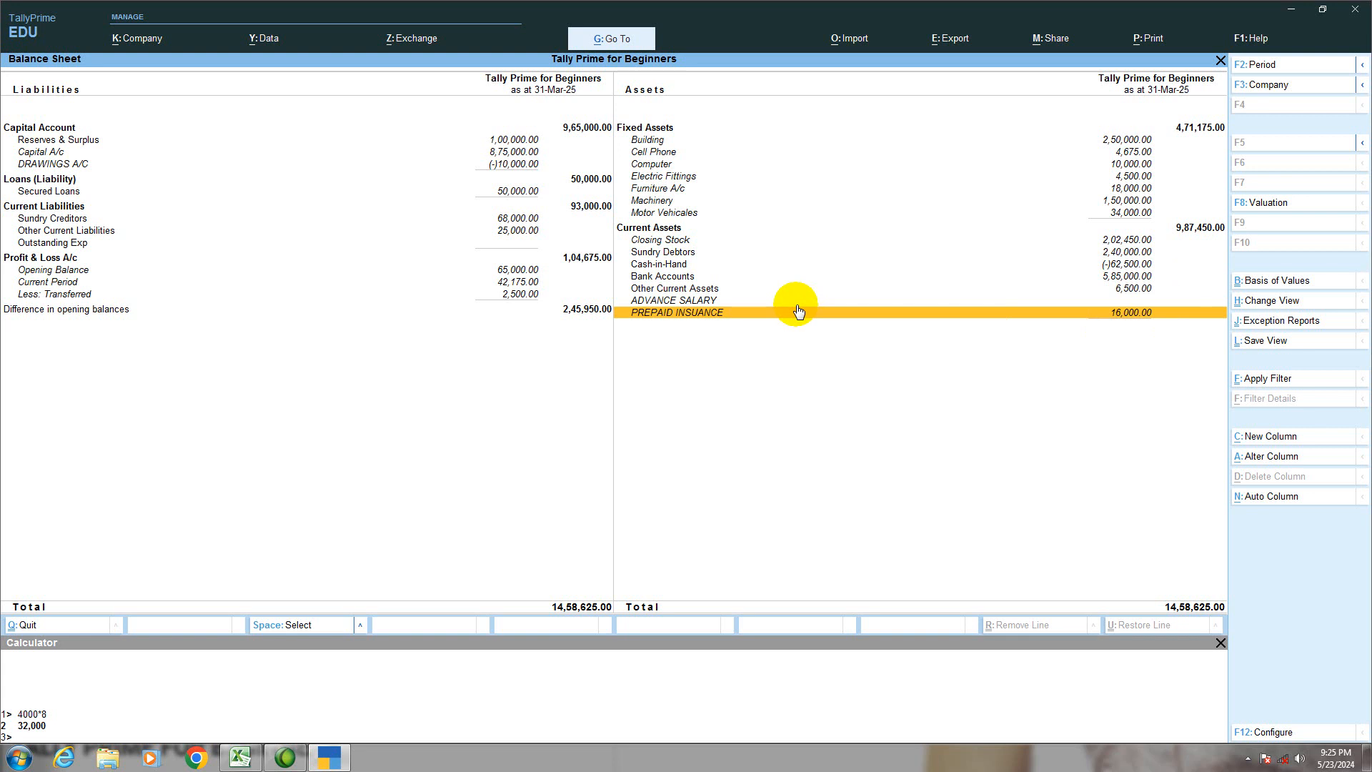
key("Escape")
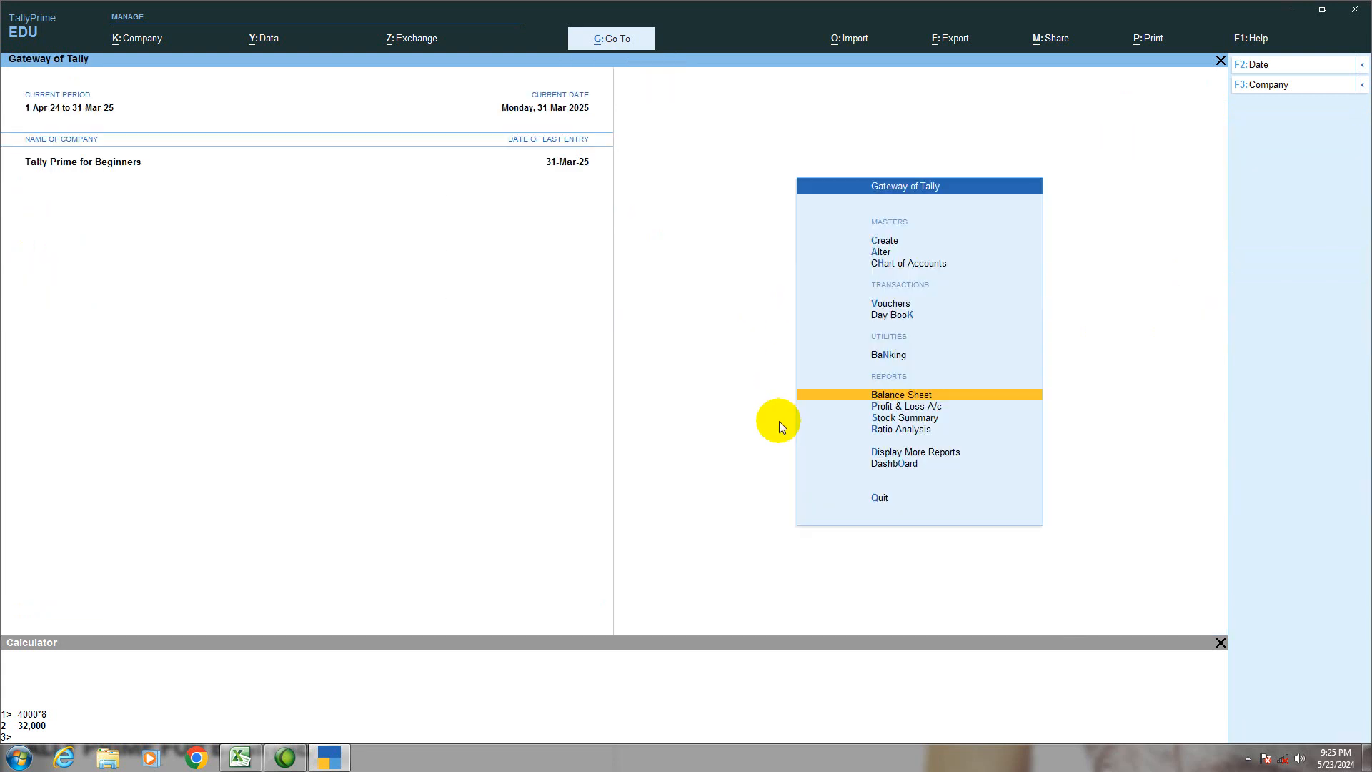
Step: Open the detailed Profit & Loss A/c and examine INSURANCE A/C under Indirect Expenses
key("Down")
key("Return")
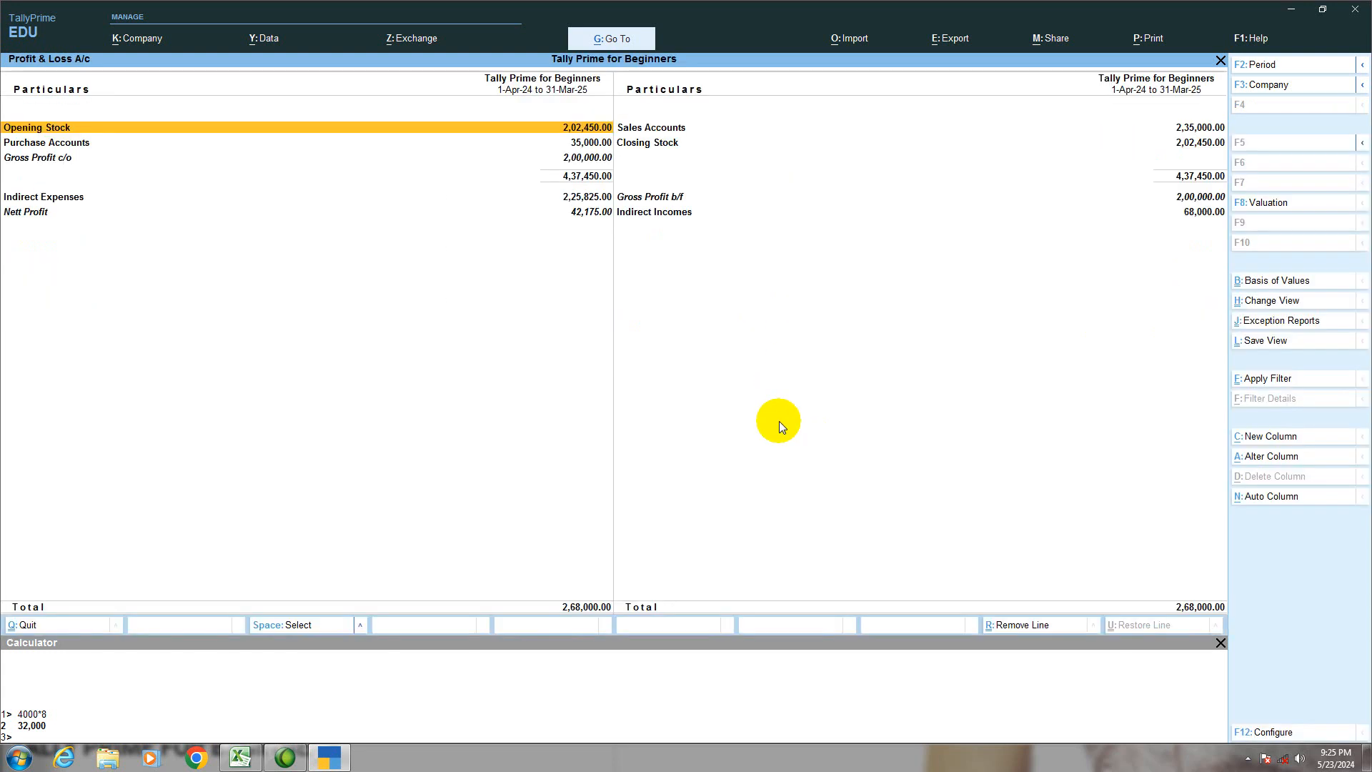
key("alt")
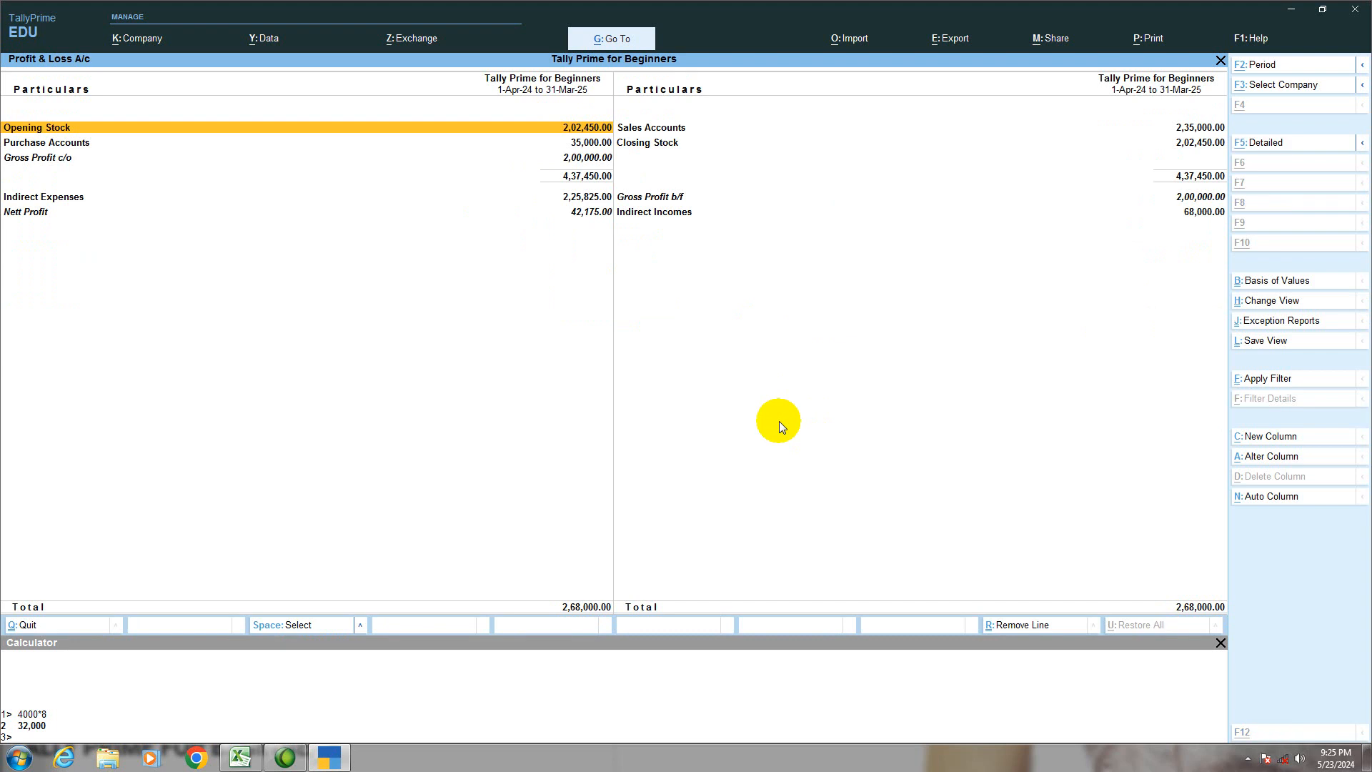
key("alt+F5")
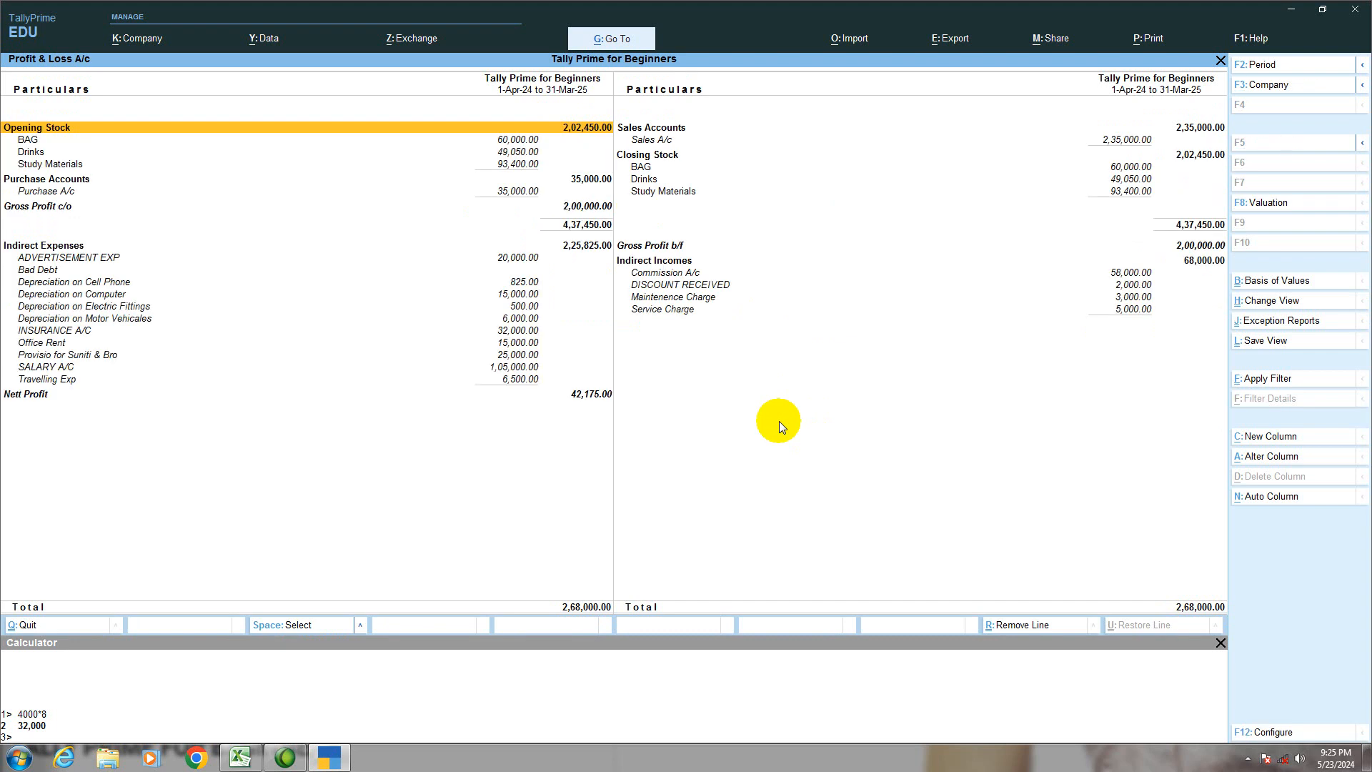
key("Down")
key("Down")
key("Down")
key("Down")
key("Down")
key("Down")
key("Down")
key("Down")
key("Down")
key("Down")
key("Down")
key("Down")
key("Down")
key("Down")
key("Down")
key("Down")
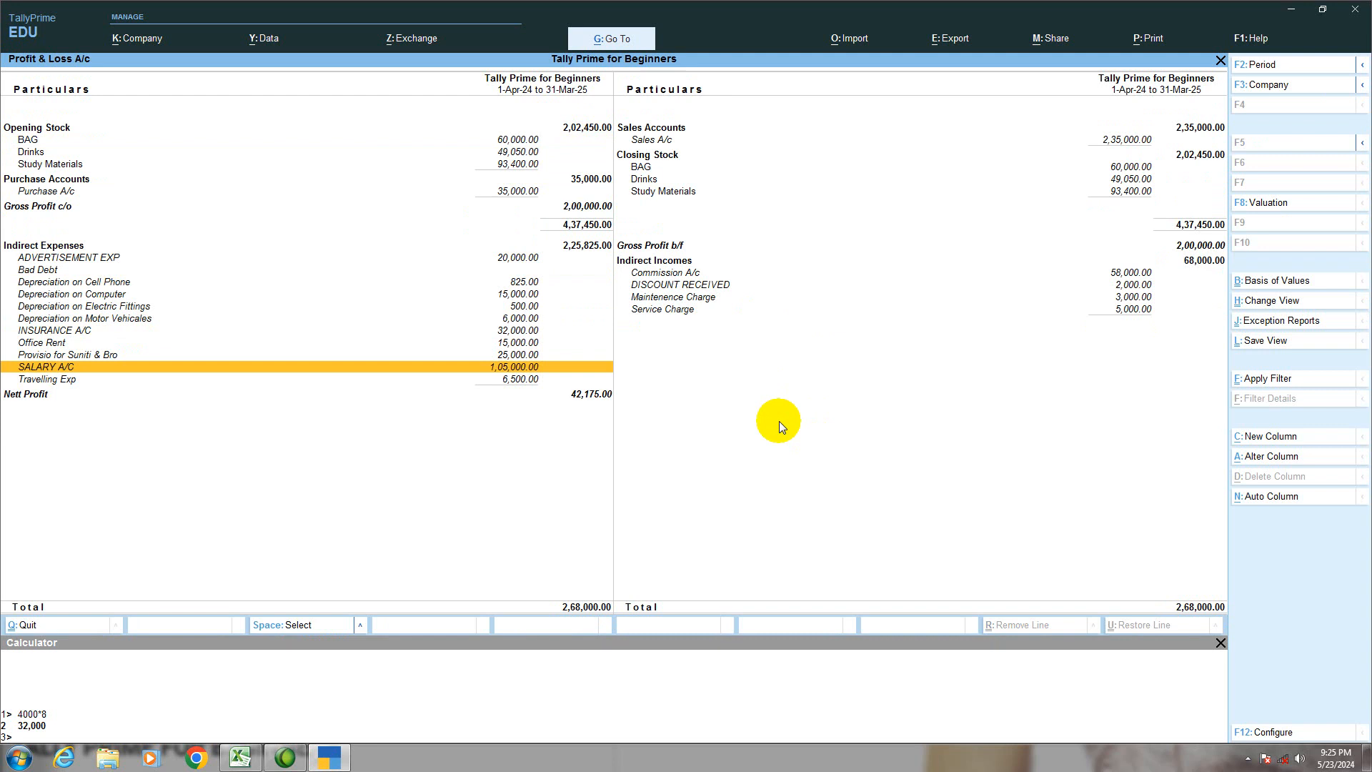
key("Up")
key("Up")
key("Up")
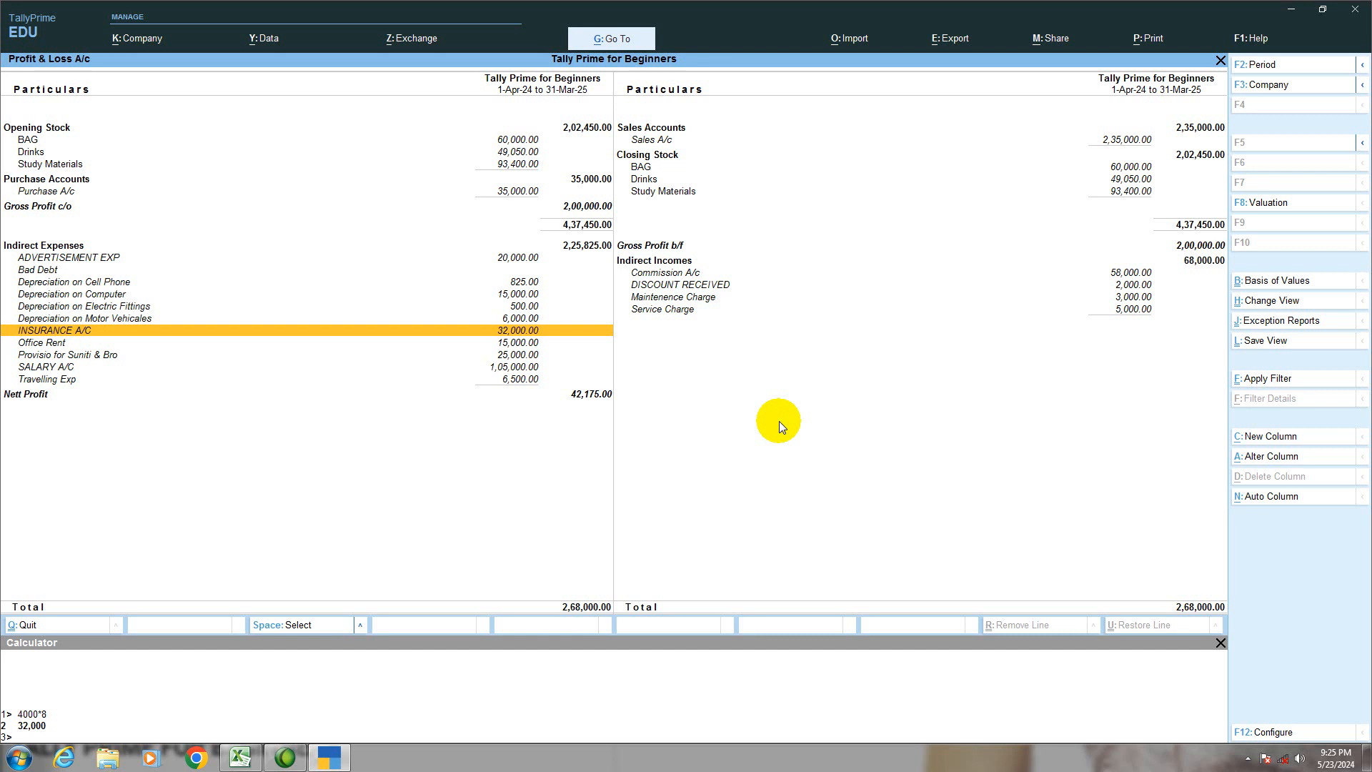
key("Escape")
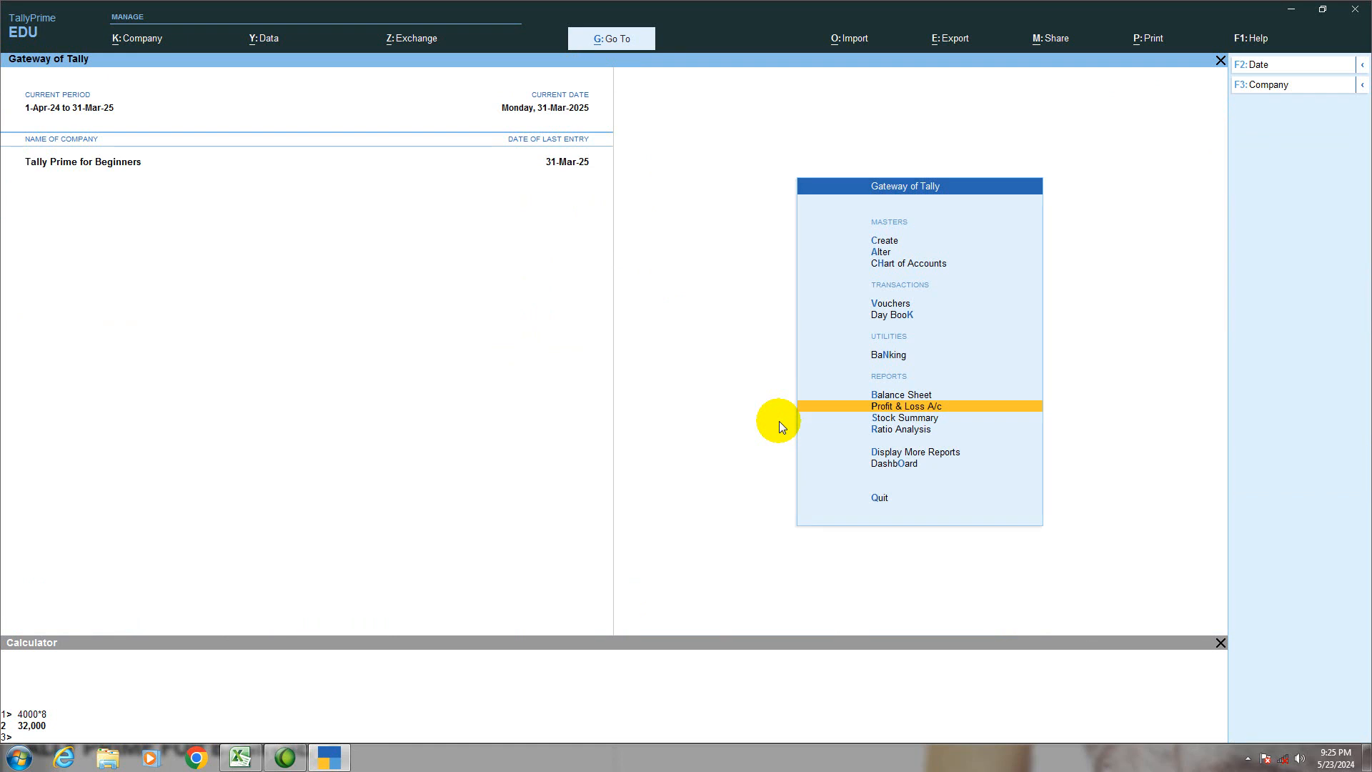
Step: Try to date a new payment voucher 31-07-2025, and quit the empty voucher
key("v")
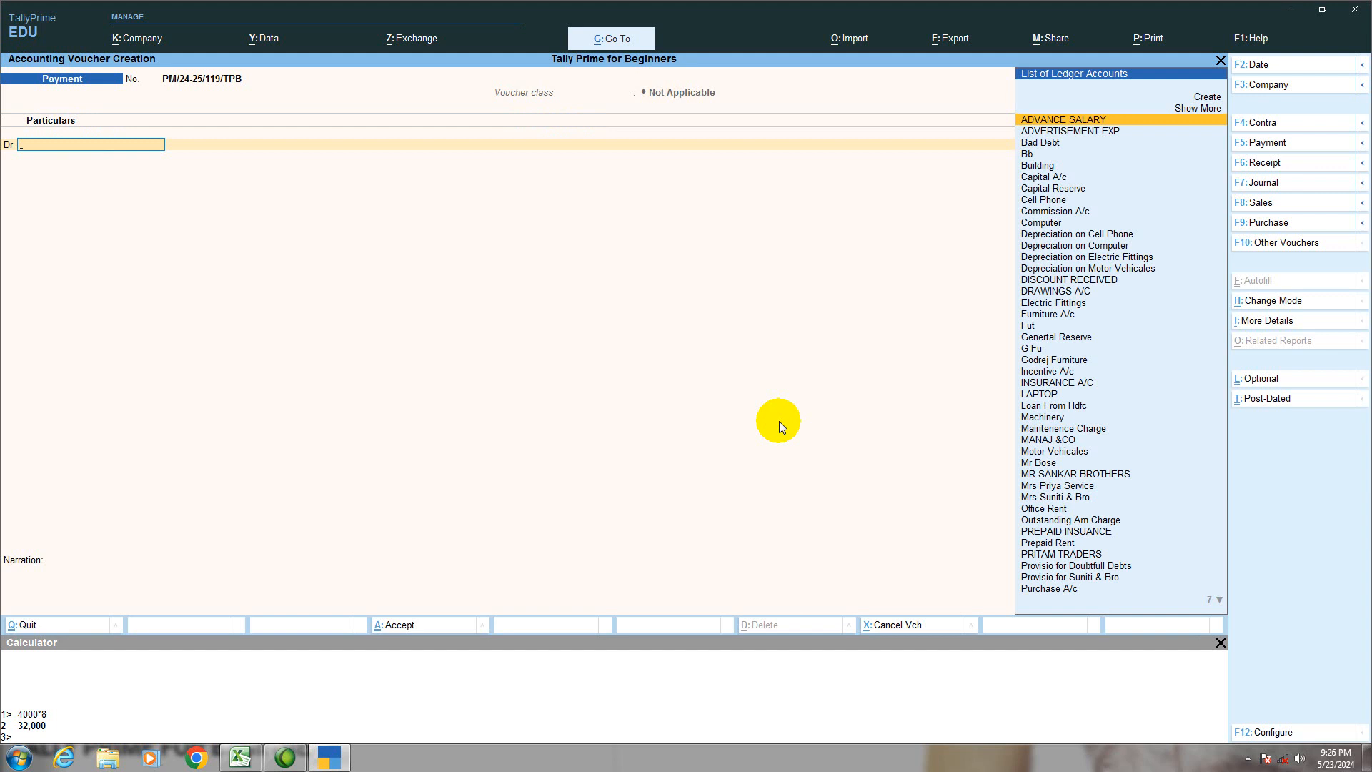
key("F2")
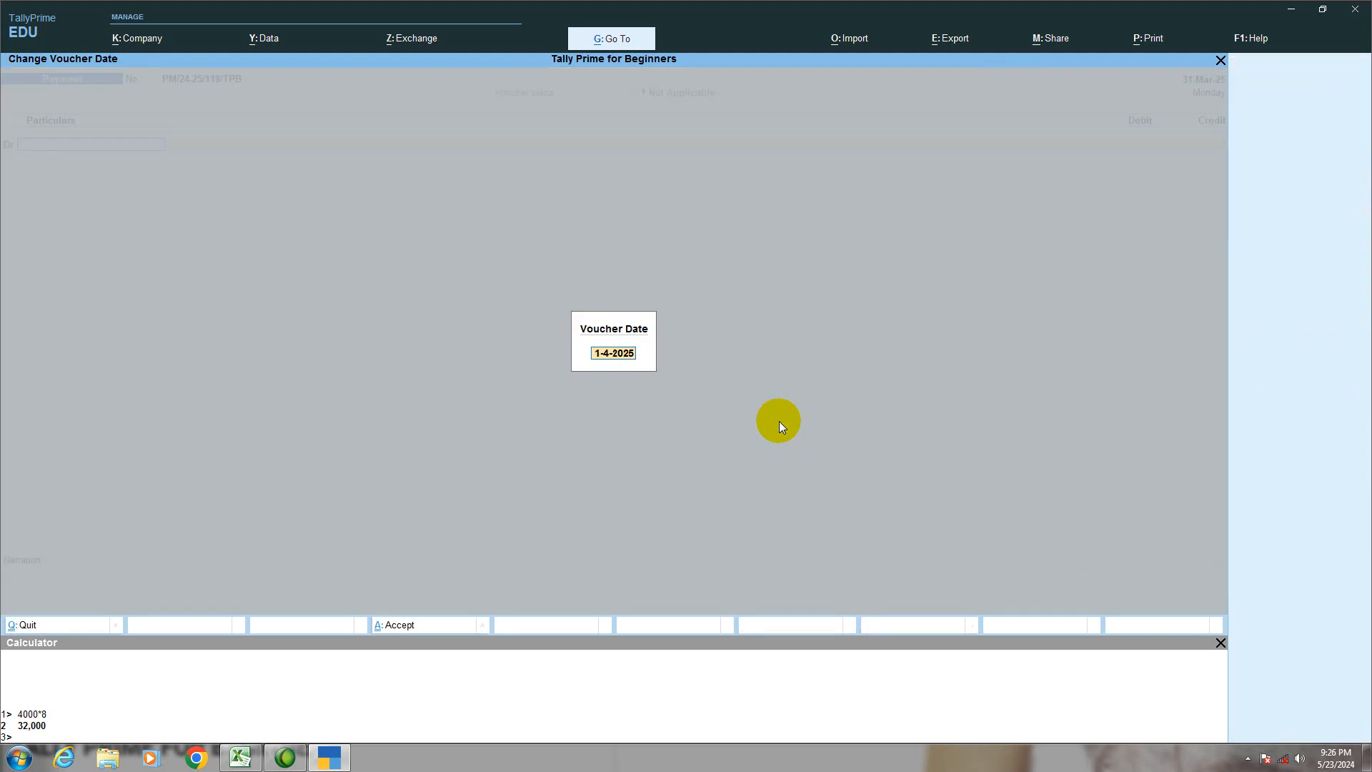
type("31-07/2025")
key("Return")
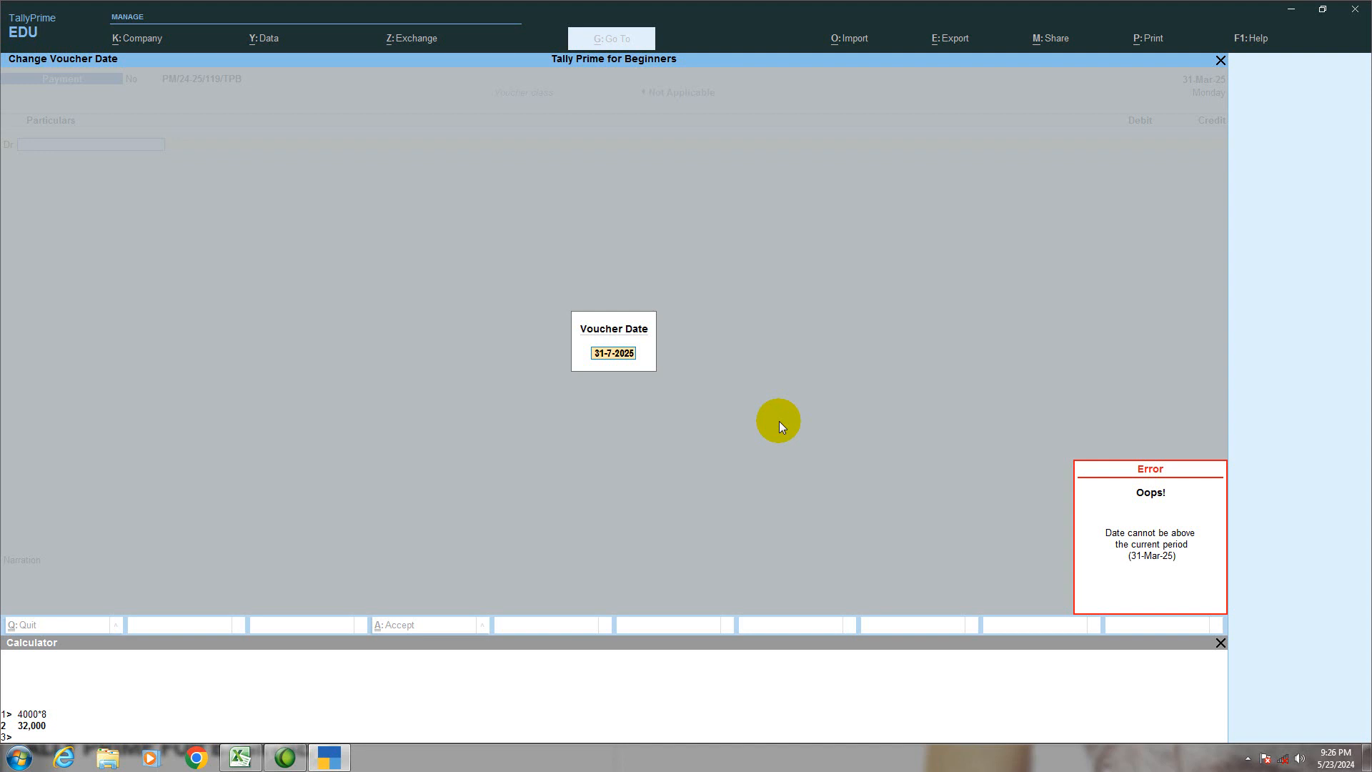
key("Escape")
key("Escape")
key("Escape")
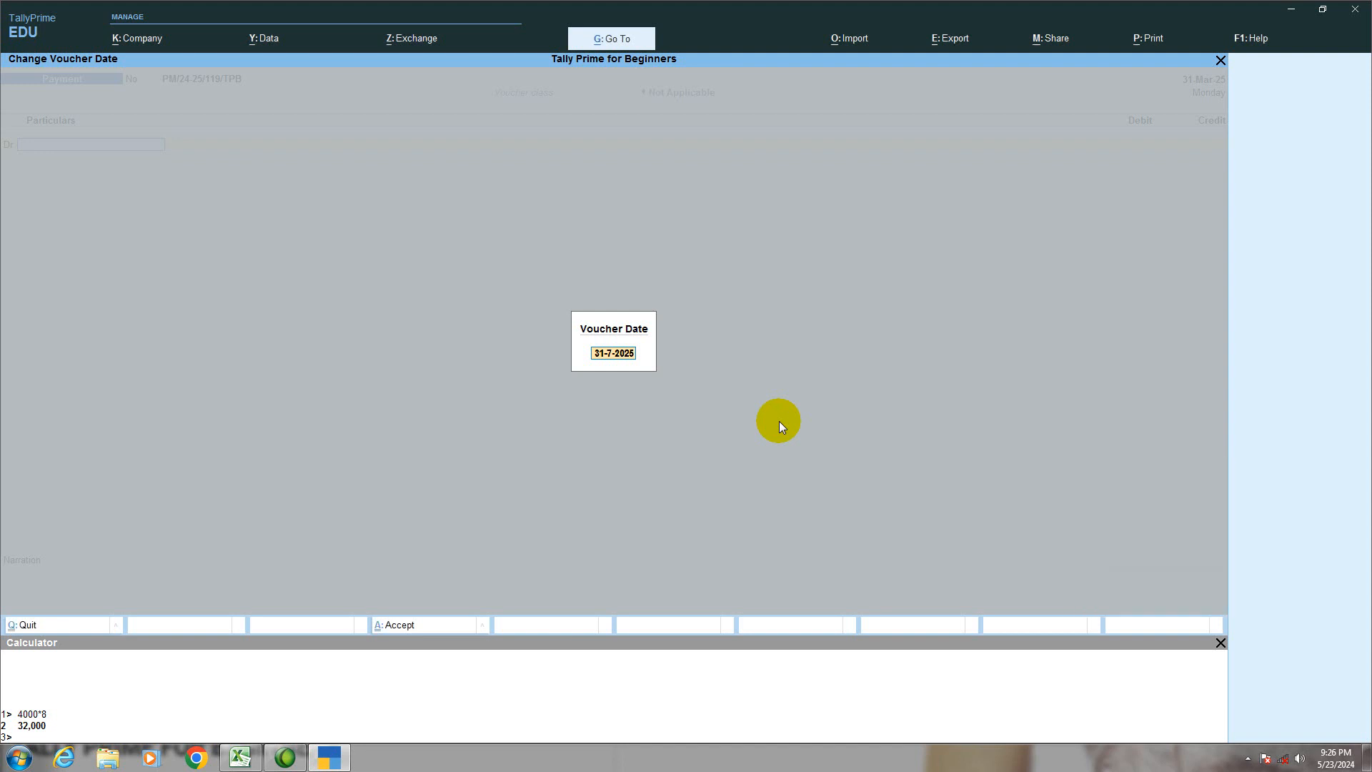
key("Escape")
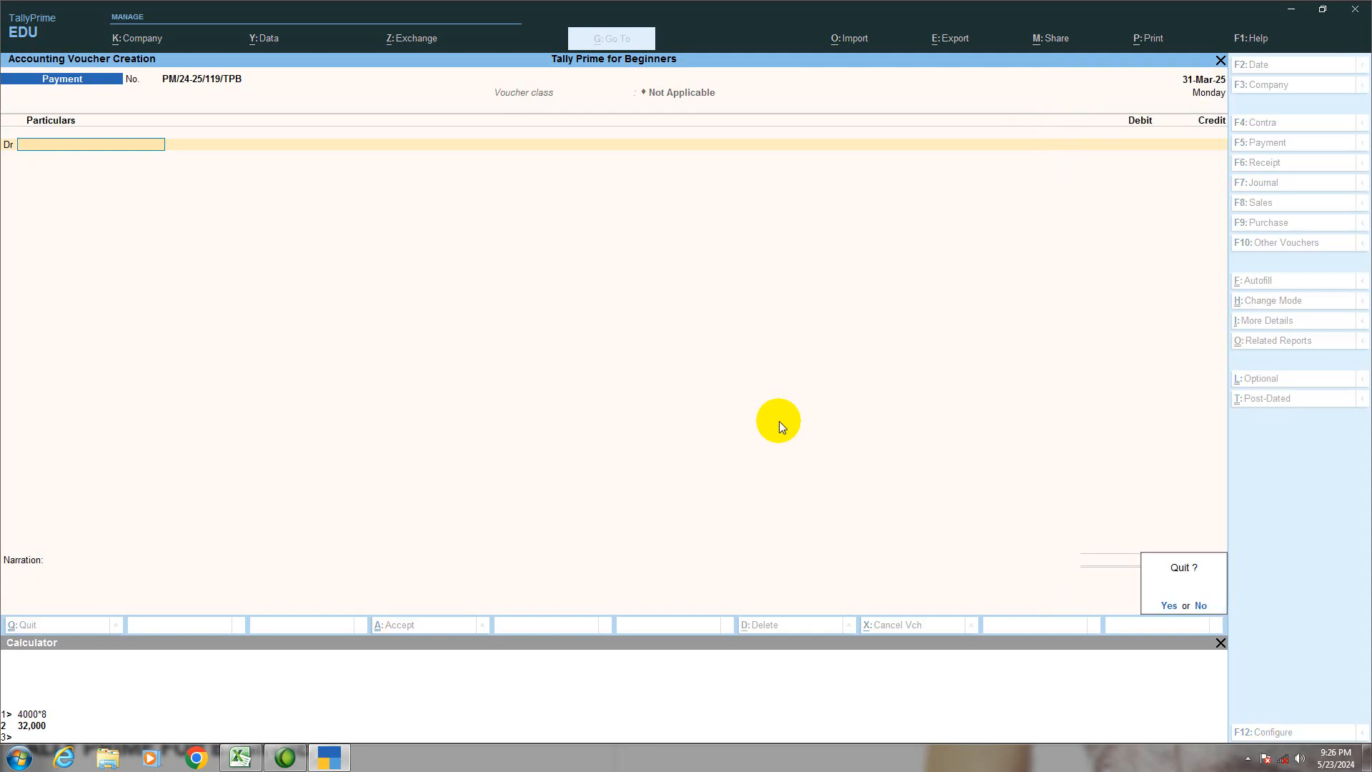
key("y")
Step: Extend the current period's end date to 31-03-2026, keeping the existing start date
key("alt+F2")
key("Return")
type("31-03-")
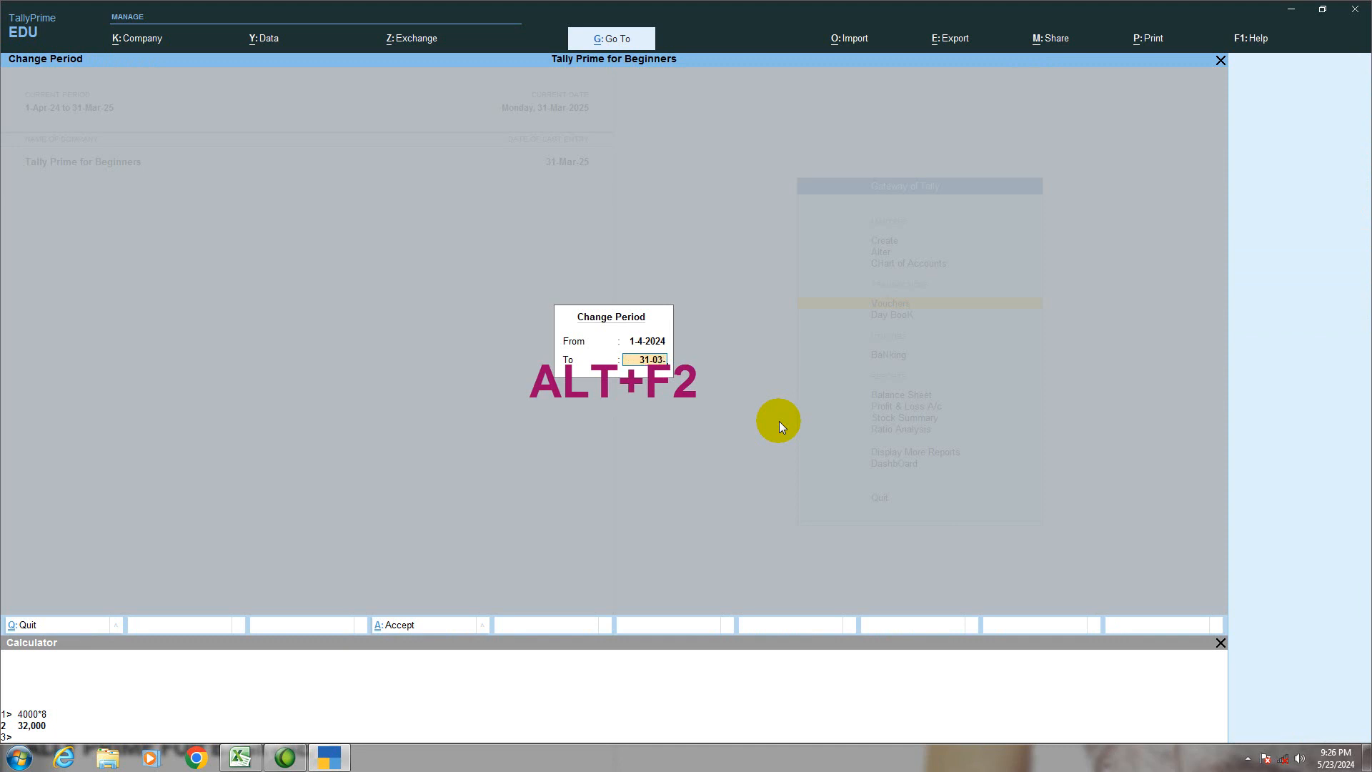
type("2026")
key("Return")
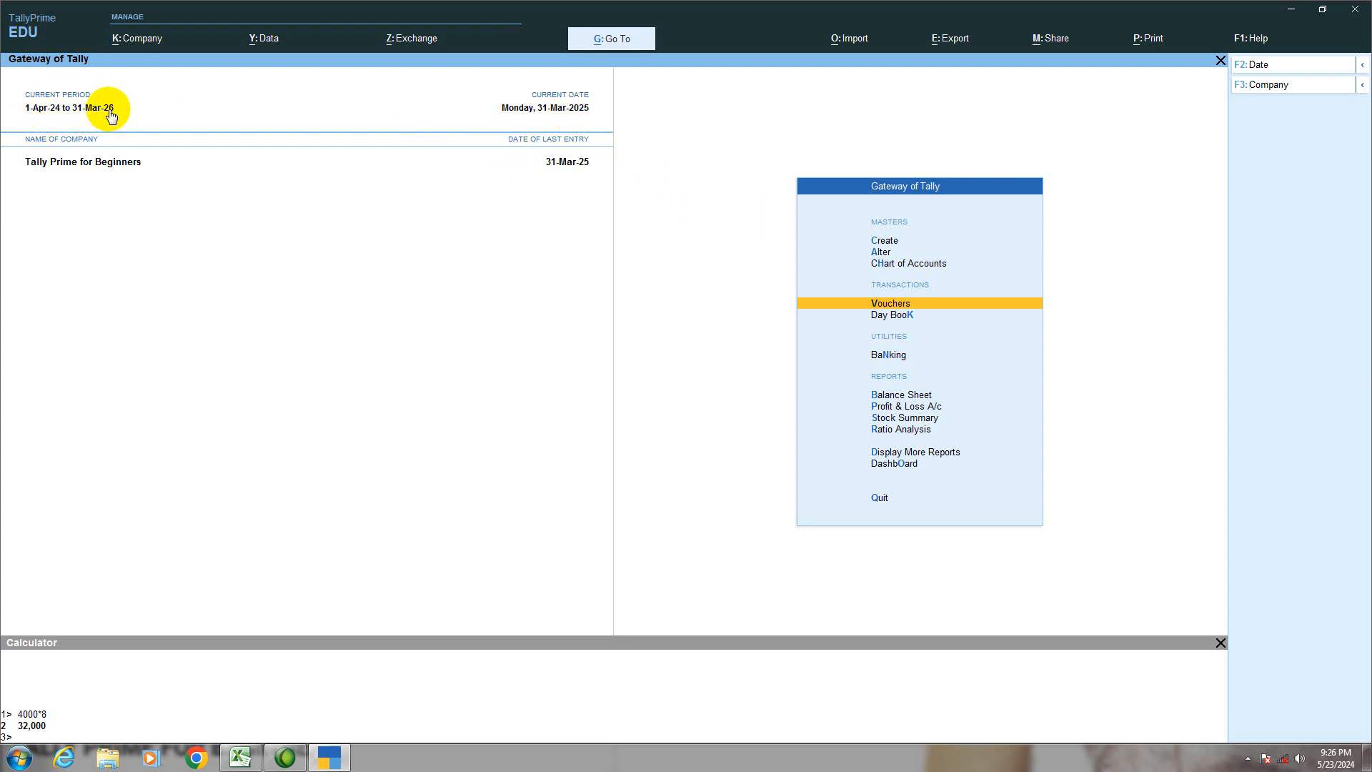
Step: Start a new voucher dated 31-07-2025 and change its type to Journal
key("Return")
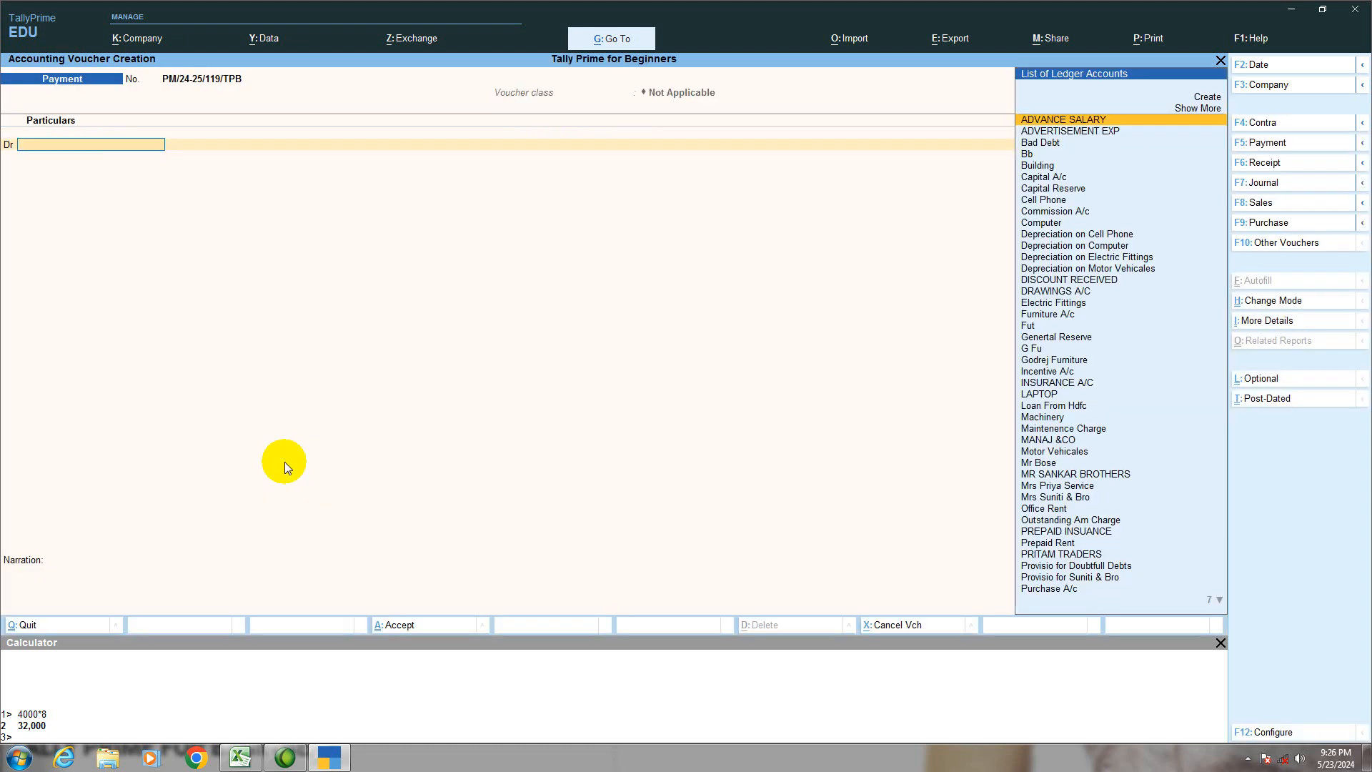
key("F2")
type("3")
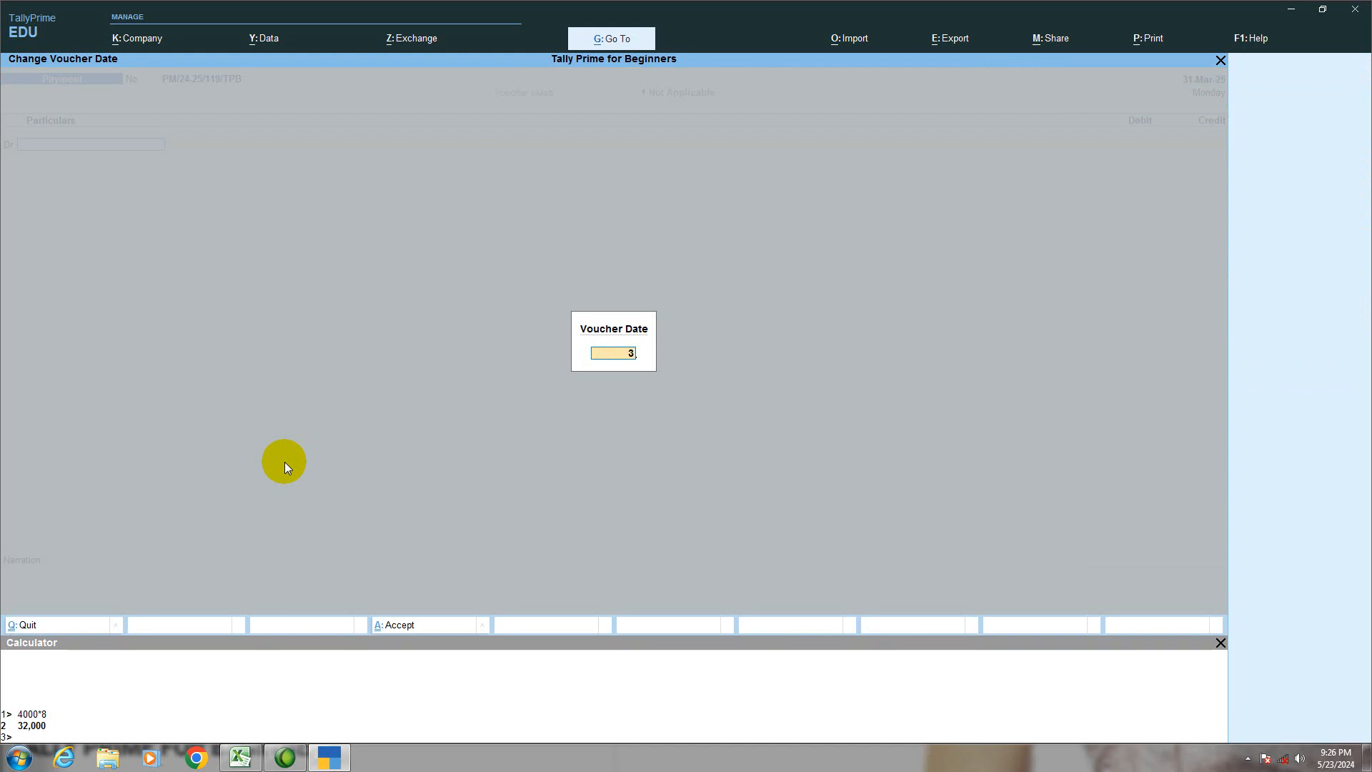
type("1-07-202")
type("4")
key("Return")
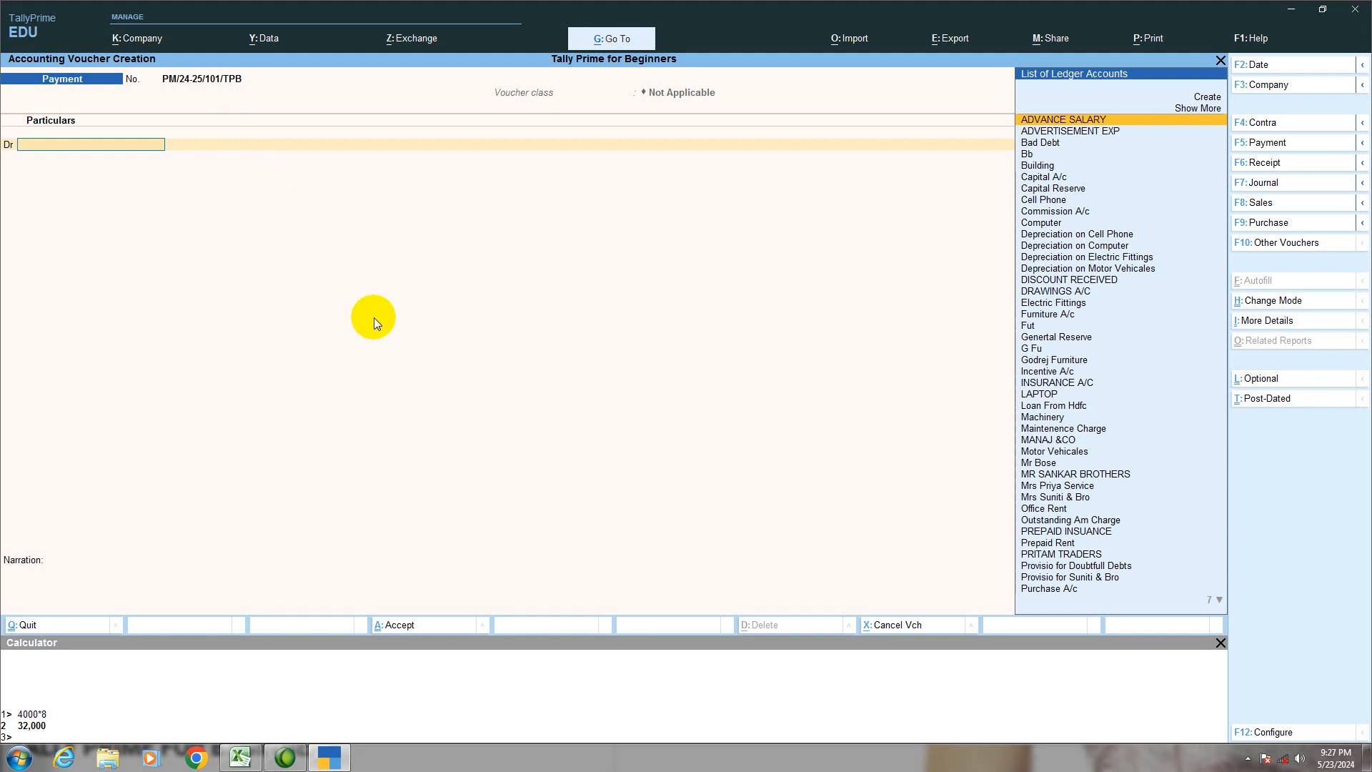
key("F7")
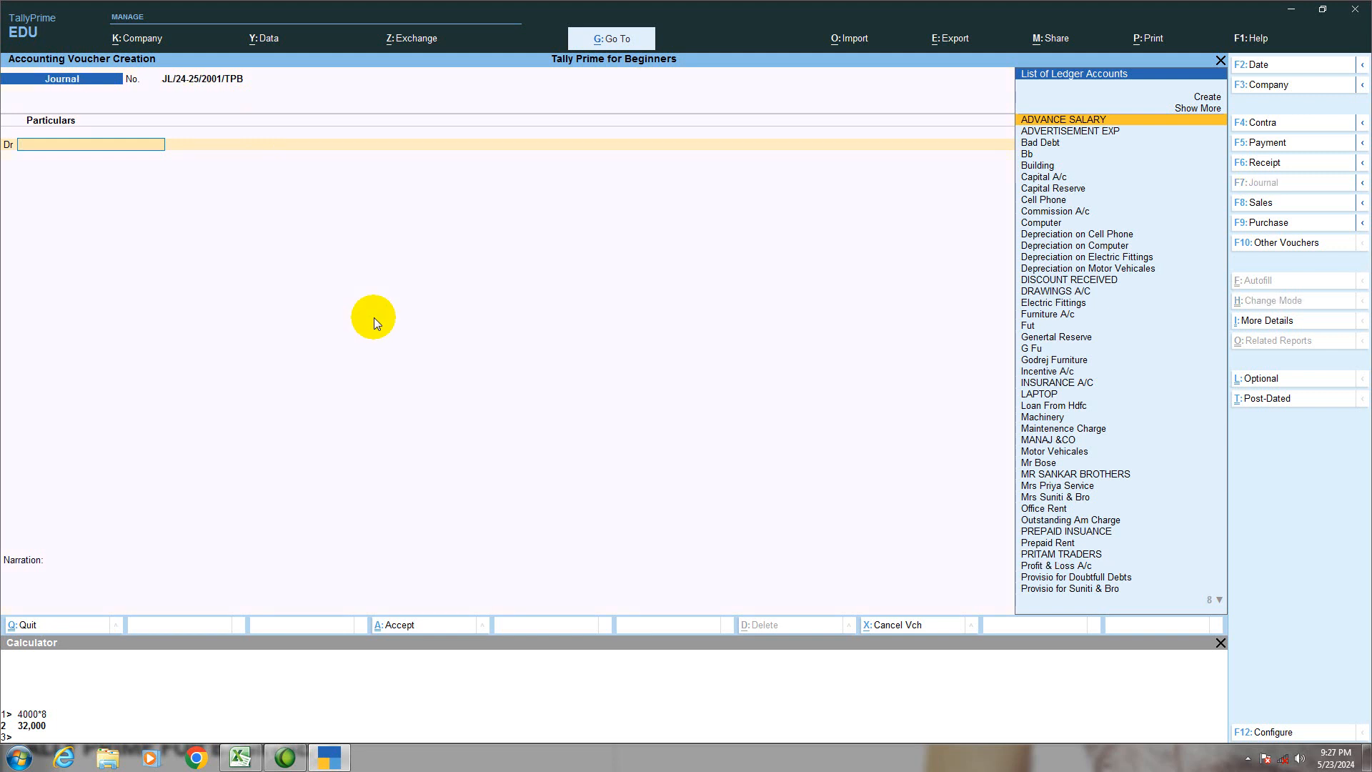
Step: Debit INSURANCE A/C with 16,000 in the journal voucher
type("I")
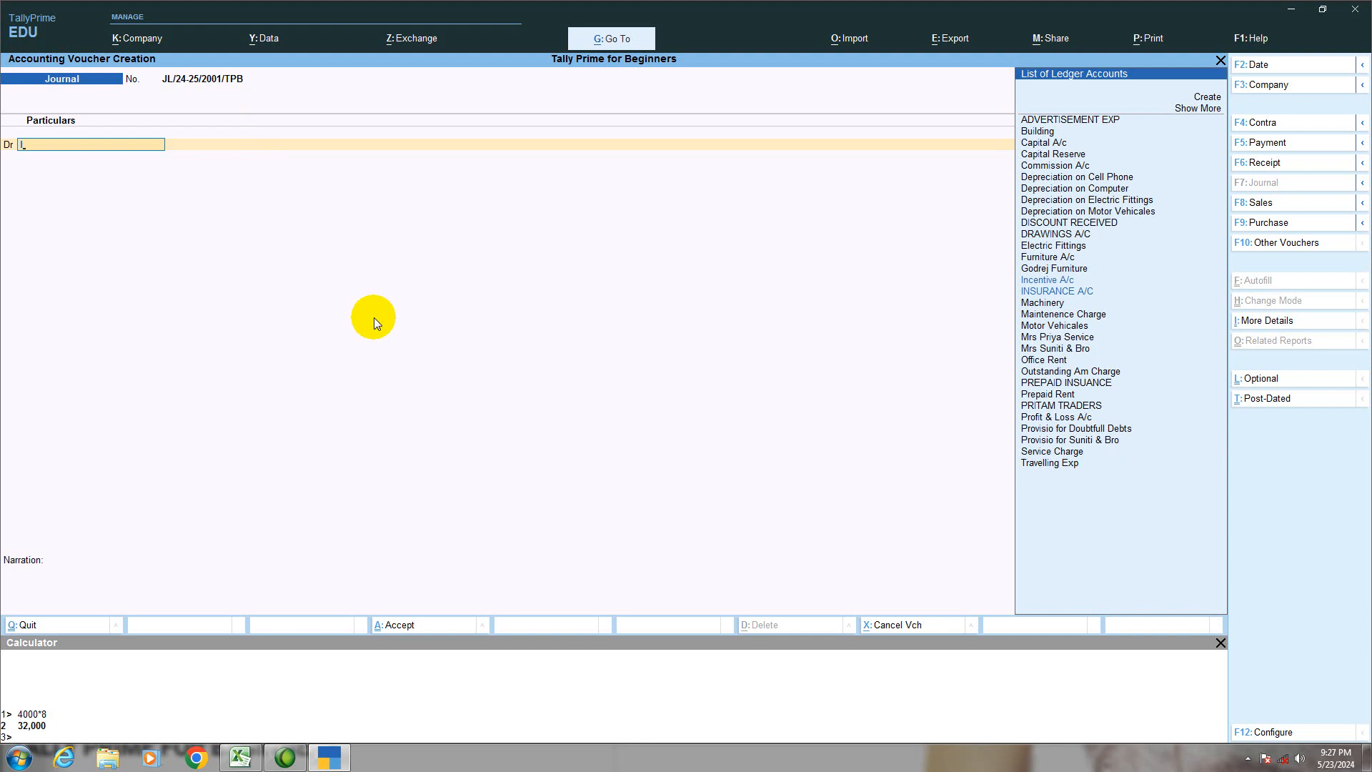
key("Down")
key("Return")
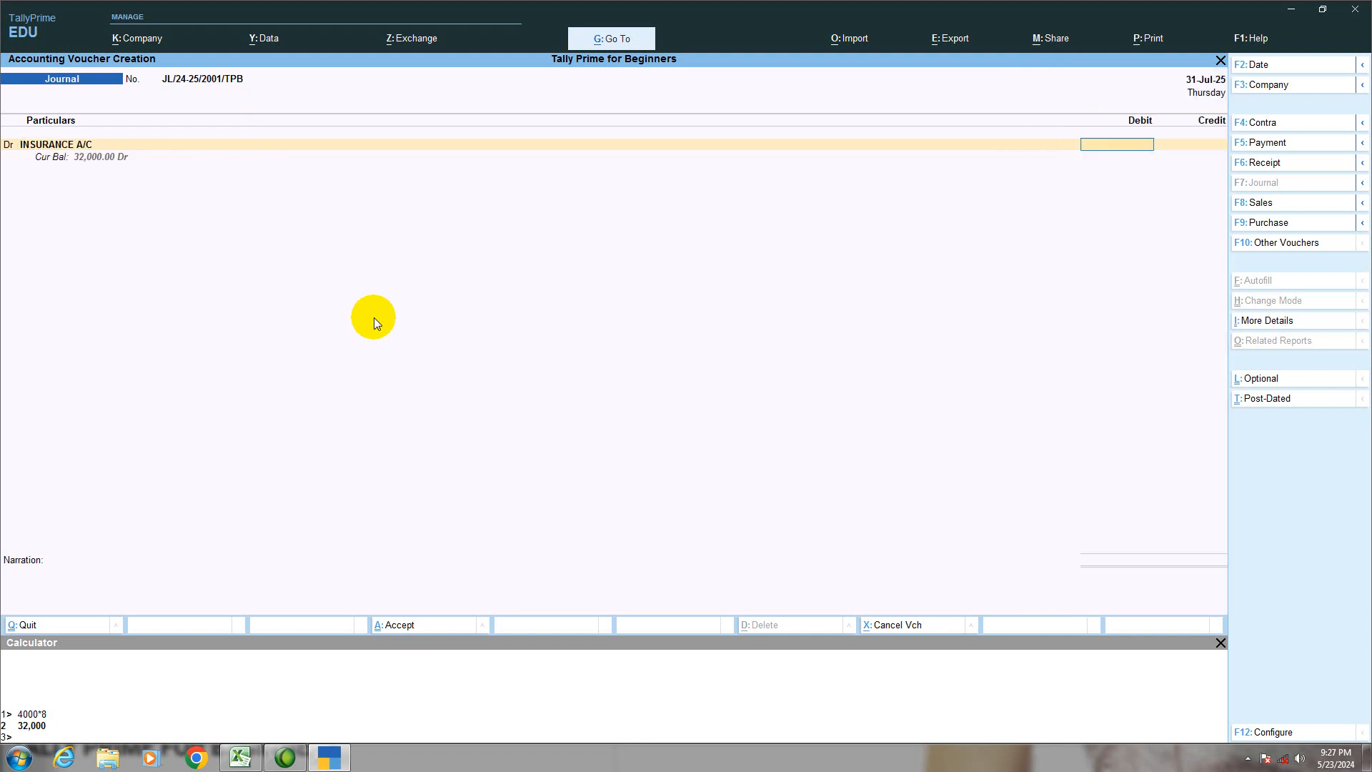
type("16000")
key("Return")
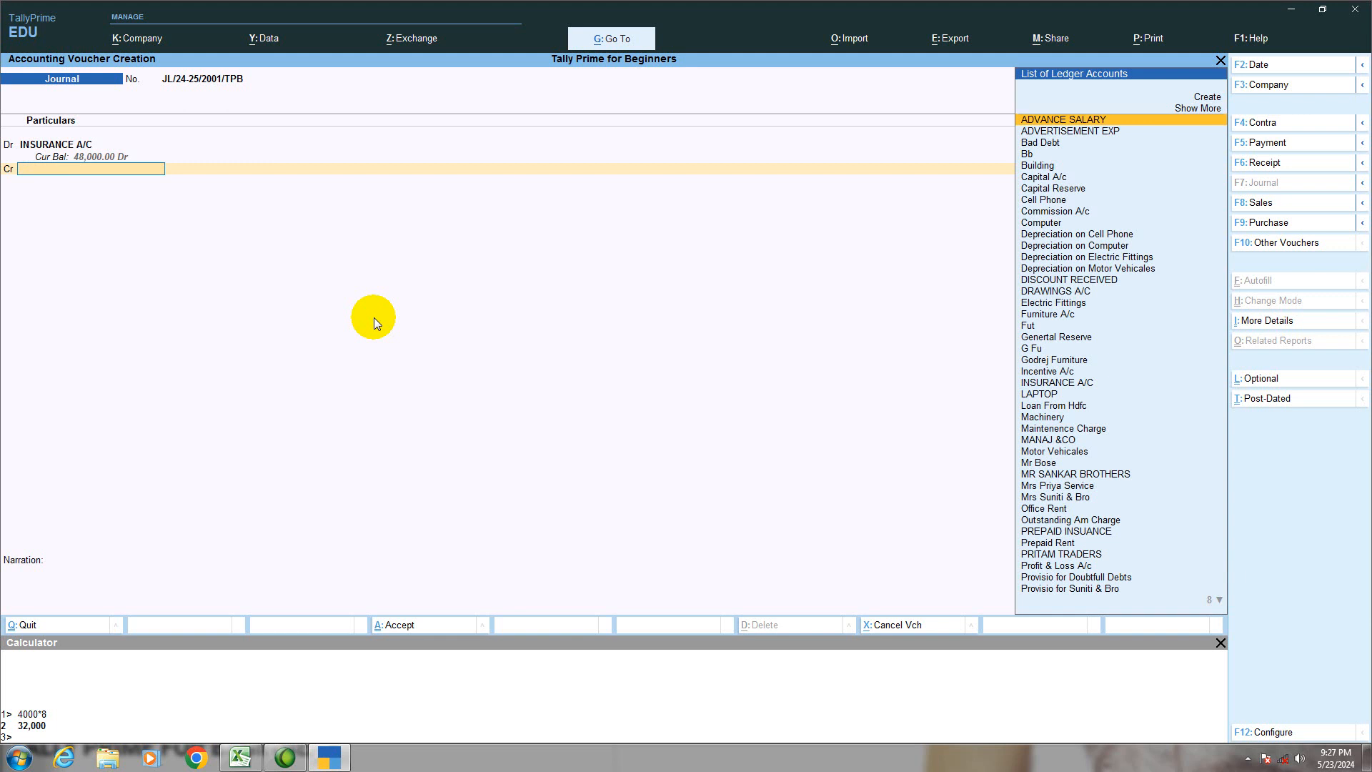
Step: Credit PREPAID INSUANCE with the balancing 16,000 in the journal voucher and continue to the narration
type("P")
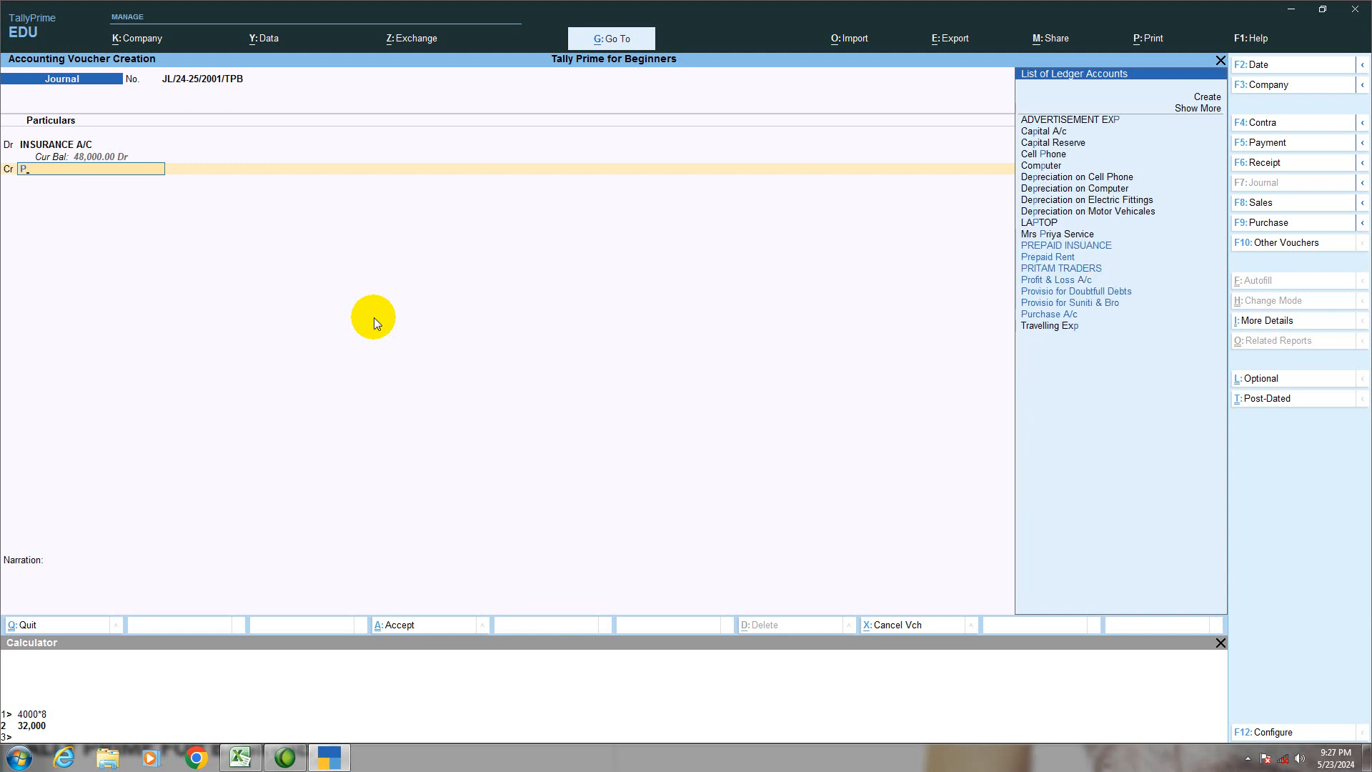
key("Down")
key("Up")
key("Return")
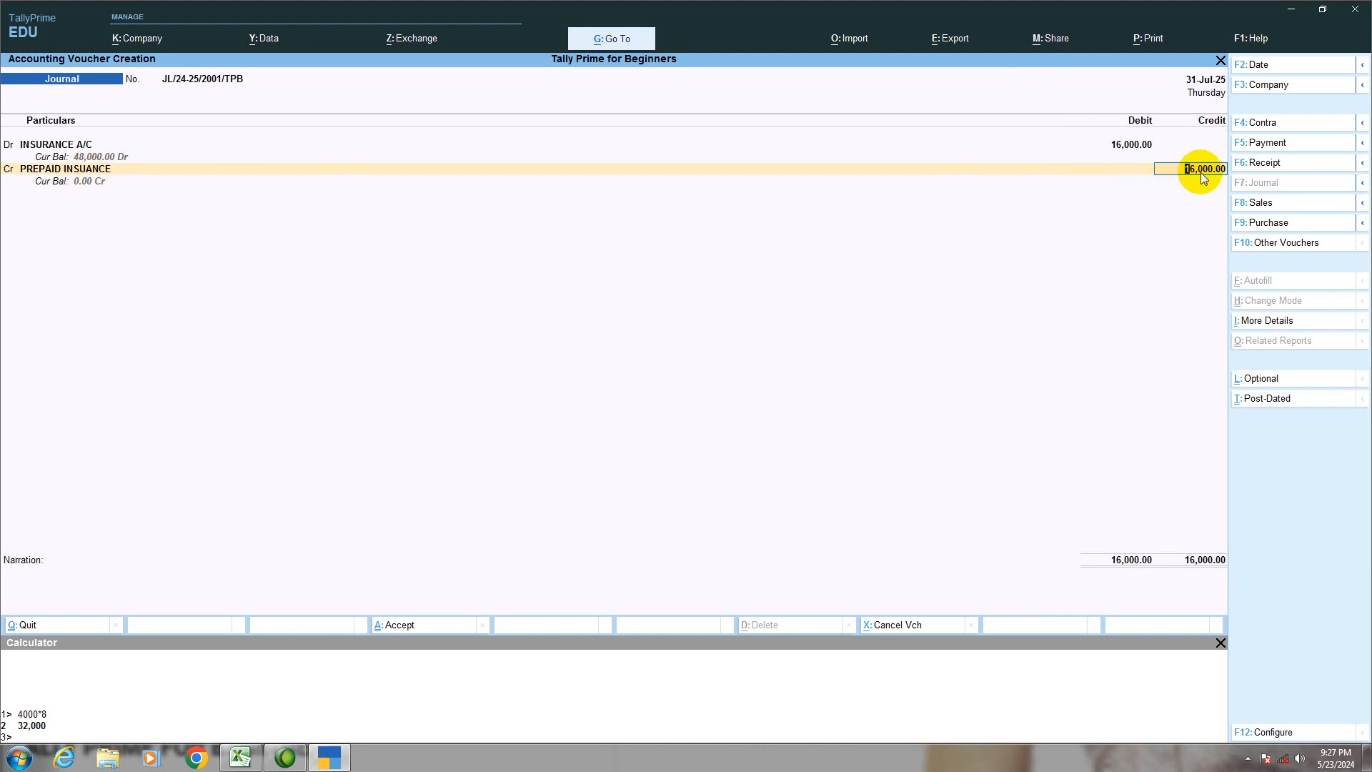
key("Return")
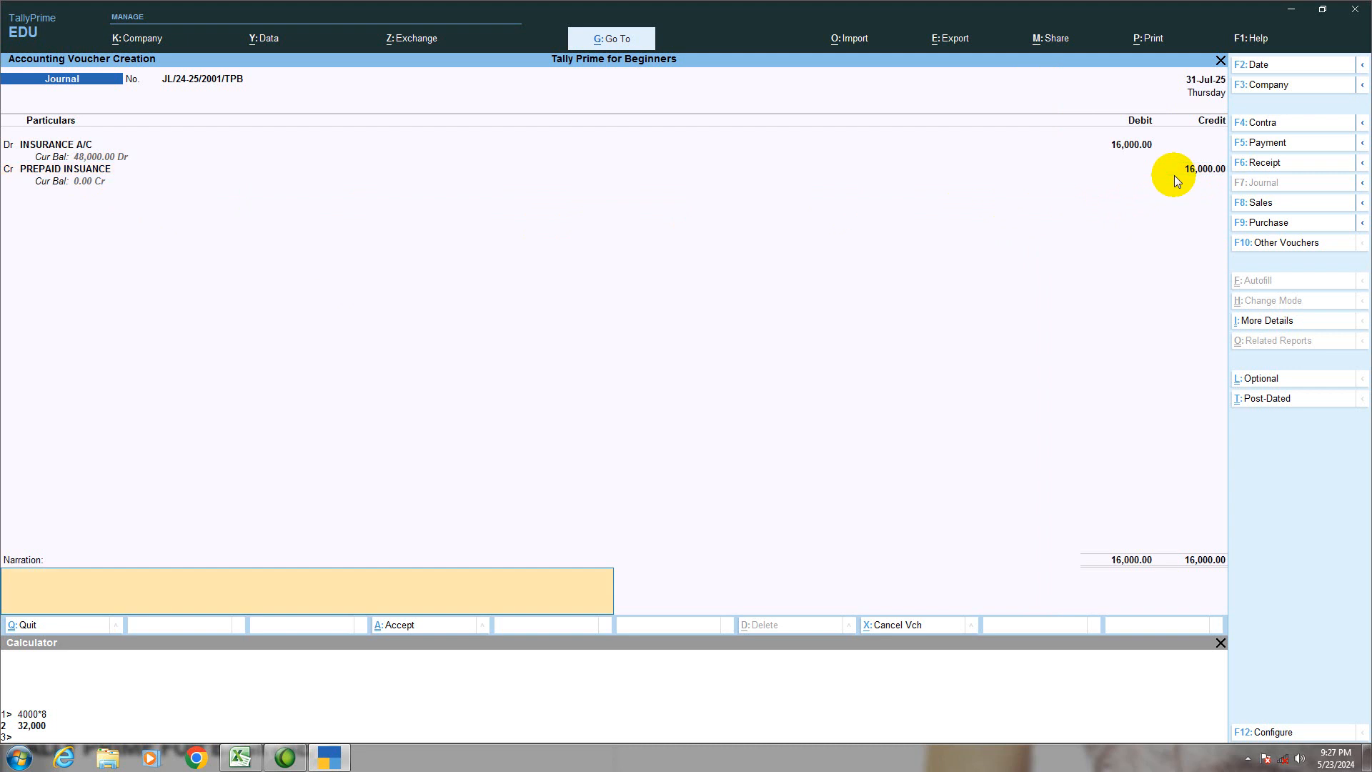
Step: Save the journal voucher with the narration BEING ADJUSTMNET THE PREPAID INSURANCE. and switch to the prepaid entry sheet in Excel
type("BEING ADJUSTMNET THE PREPAID INSURANCE.")
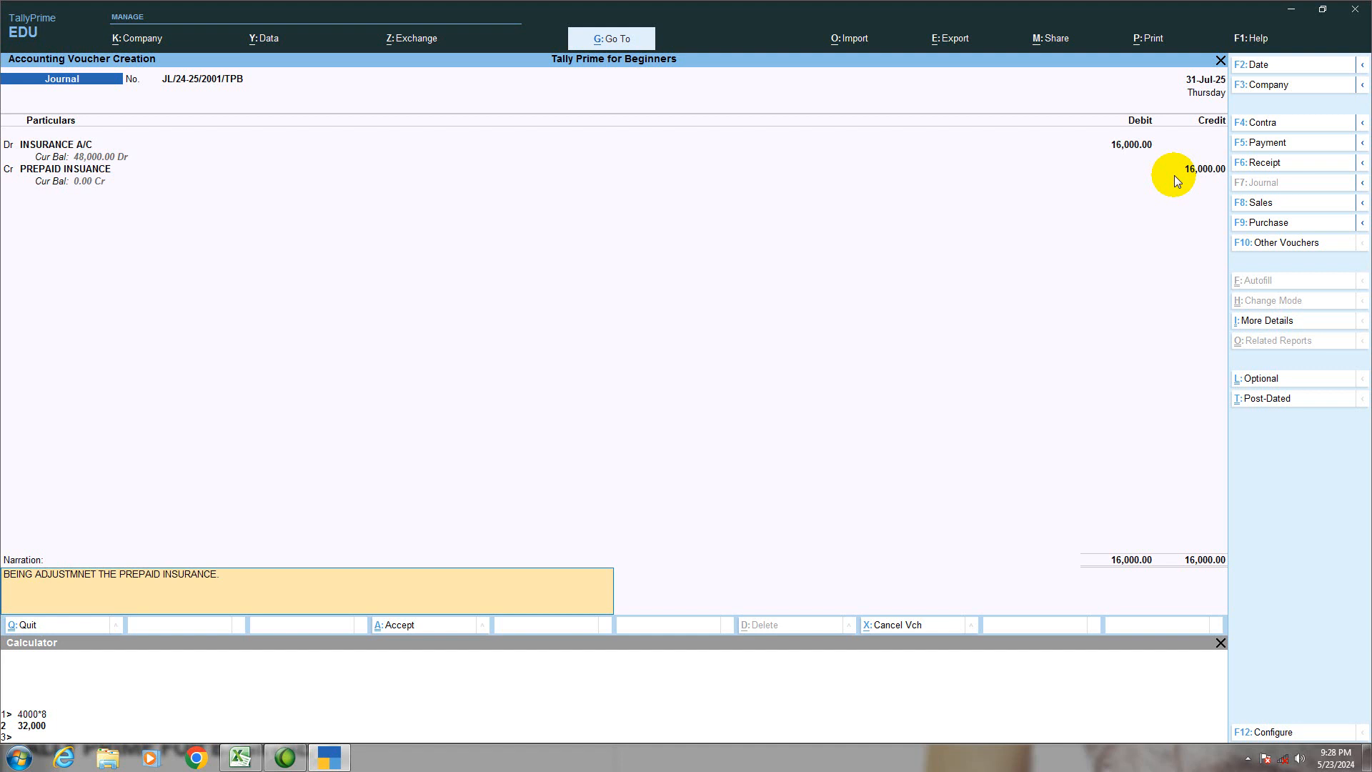
key("Return")
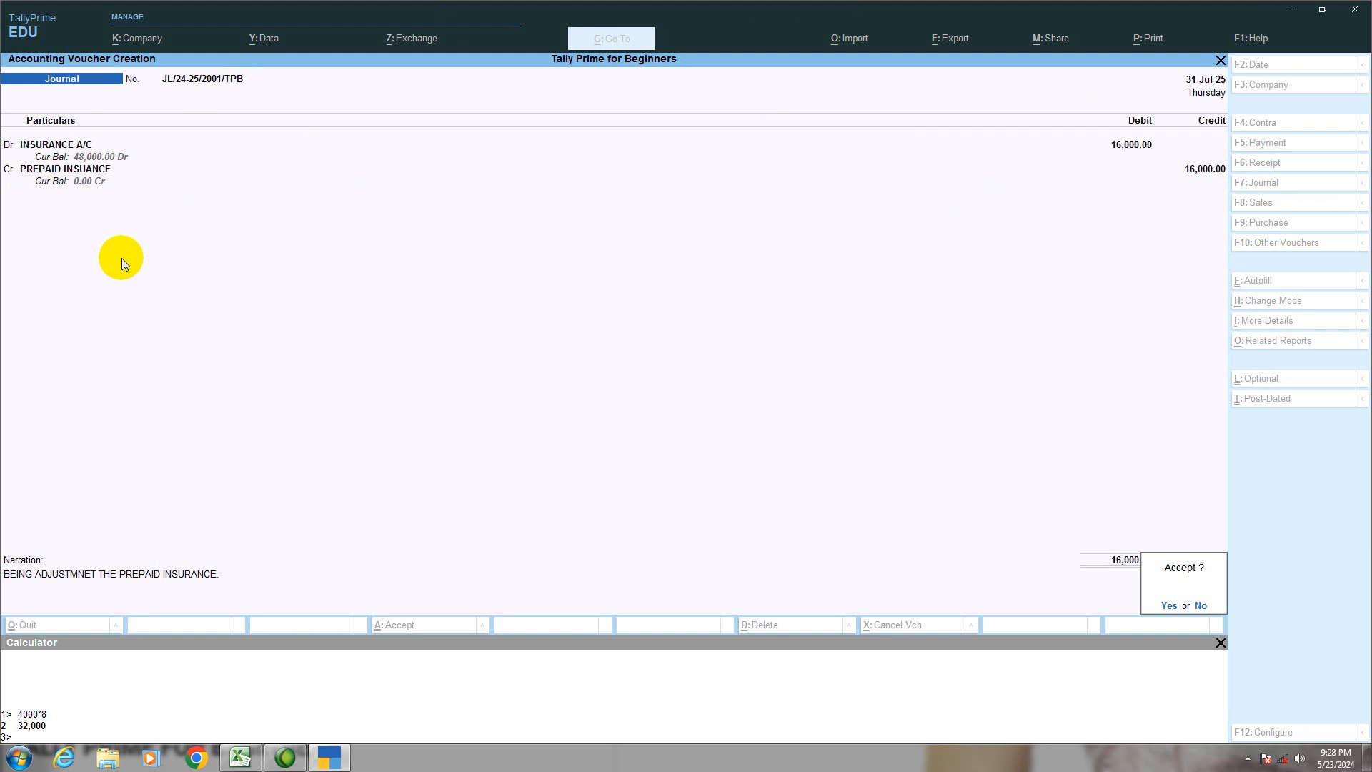
key("Return")
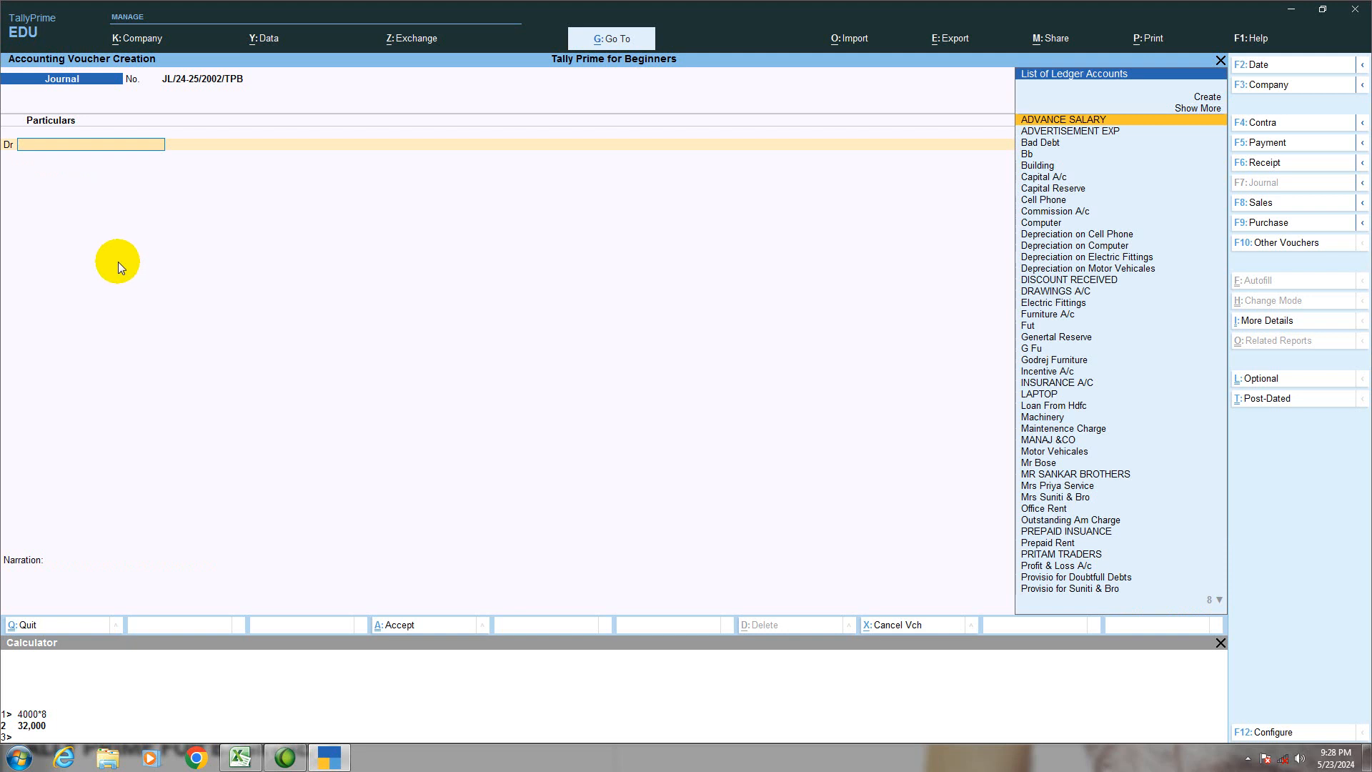
left_click(241, 758)
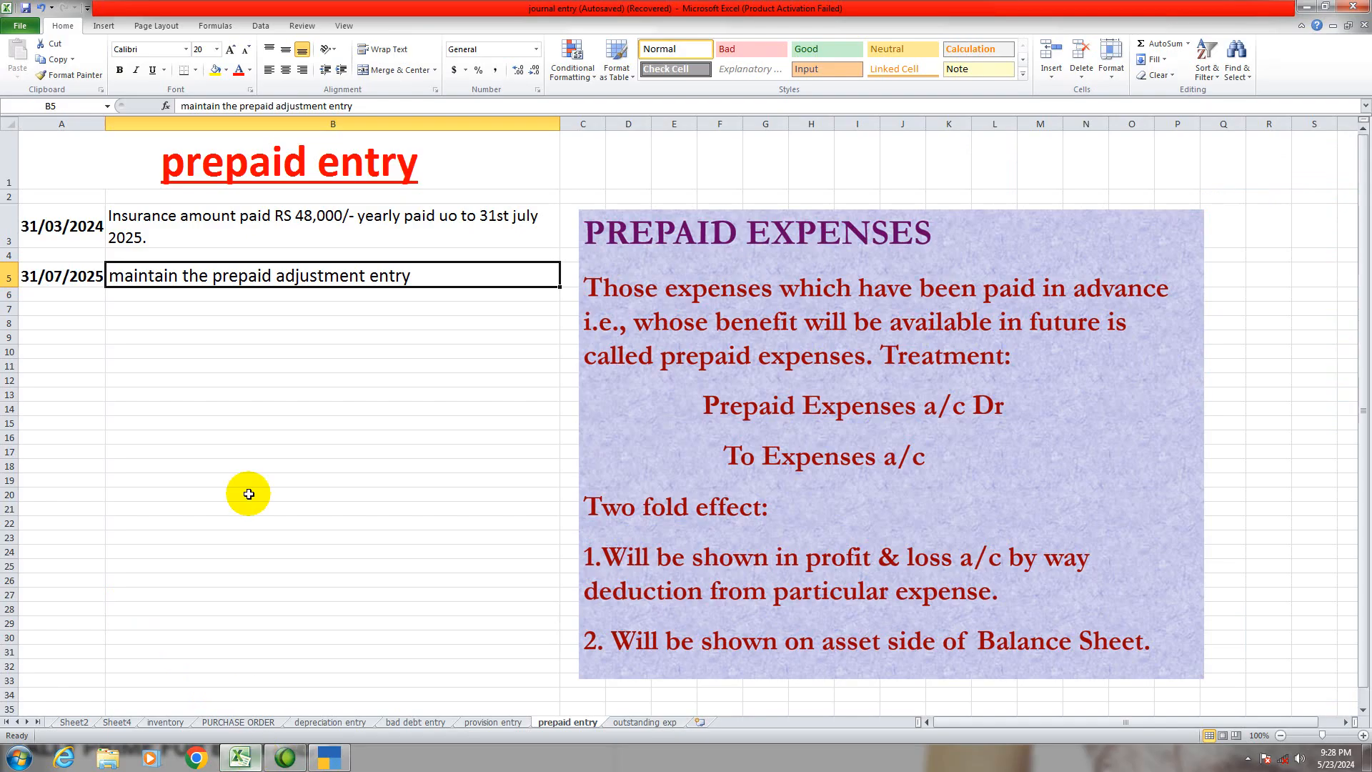